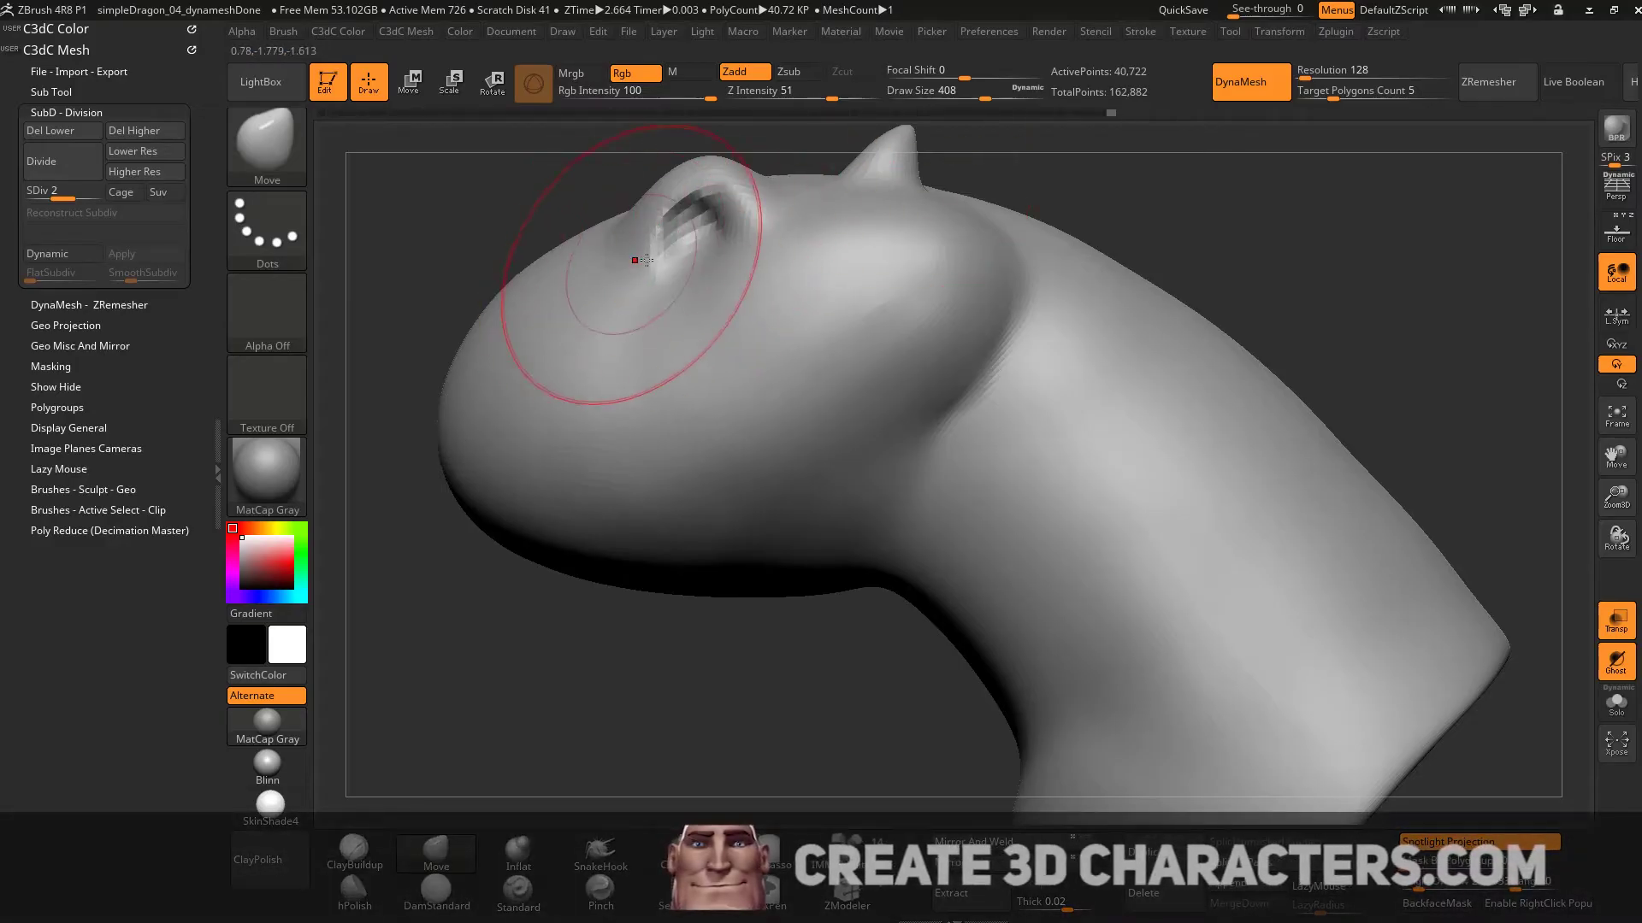
# Check the head against the reference image and try to reshape the back of the jaw with an enlarged Move brush
pyautogui.hotkey('alt', 'g')
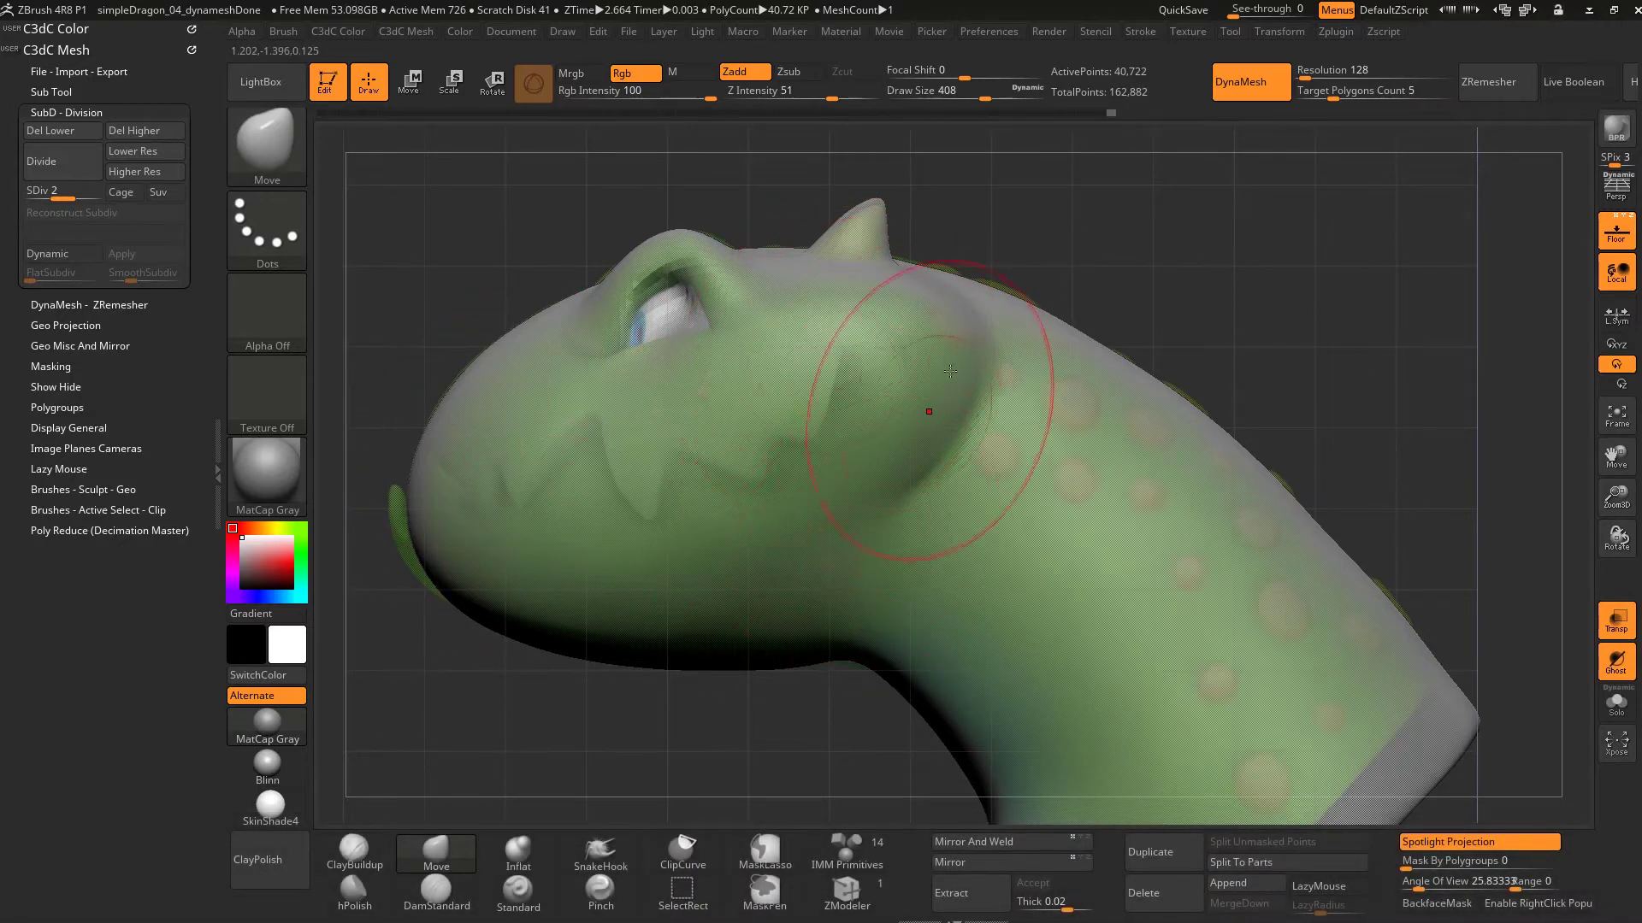
pyautogui.press('s')
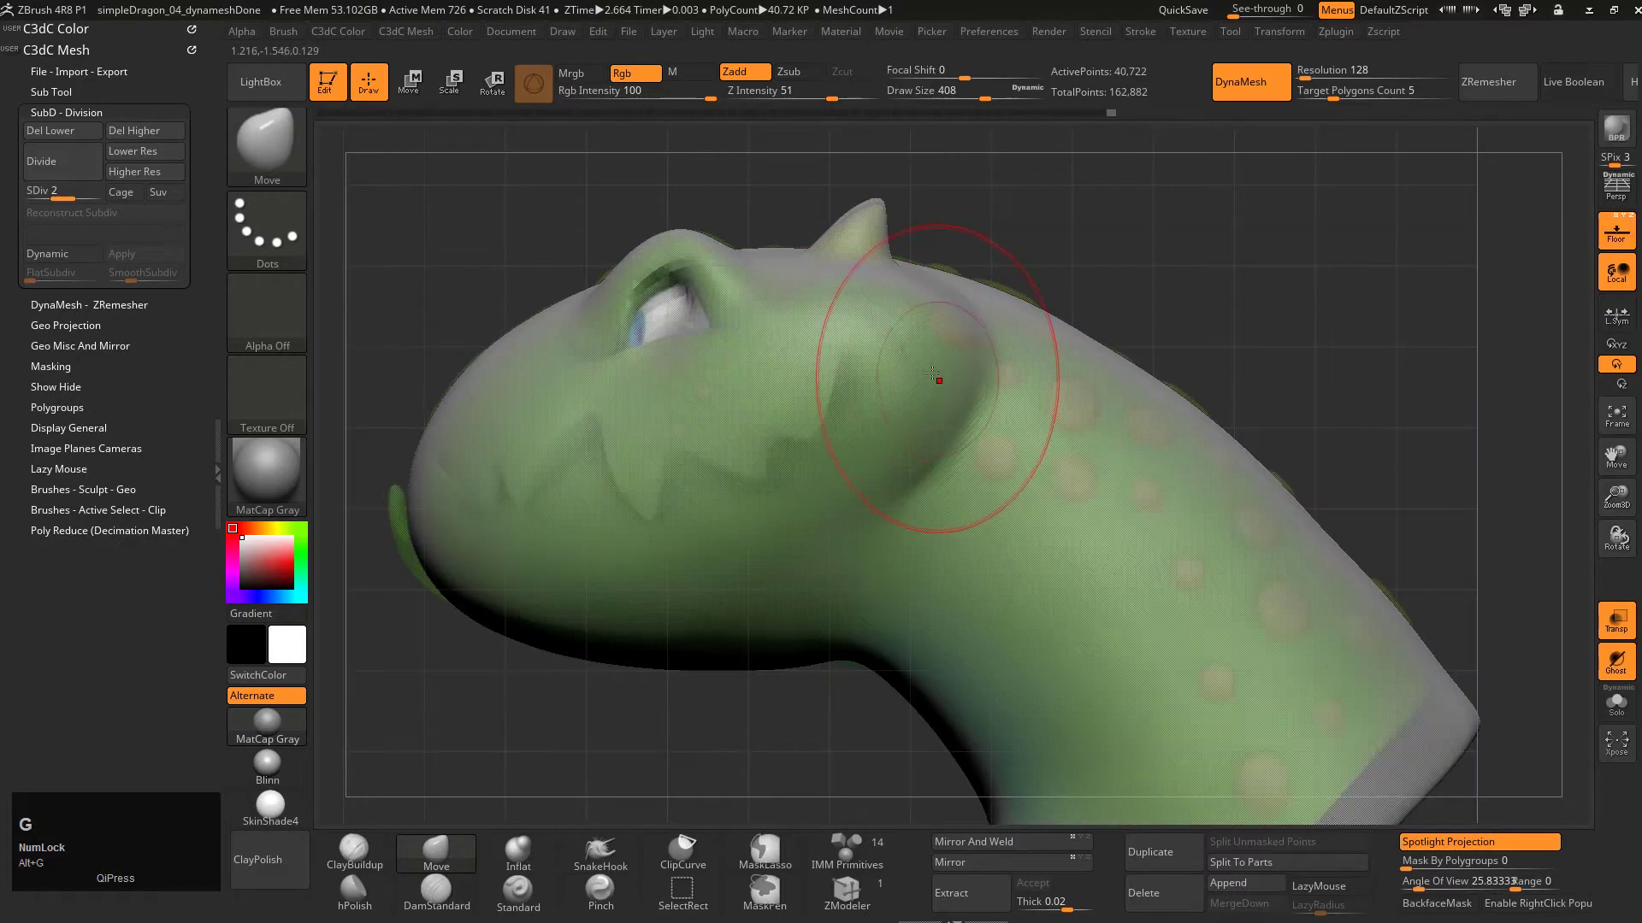
pyautogui.hotkey('alt', 'g')
pyautogui.press('s')
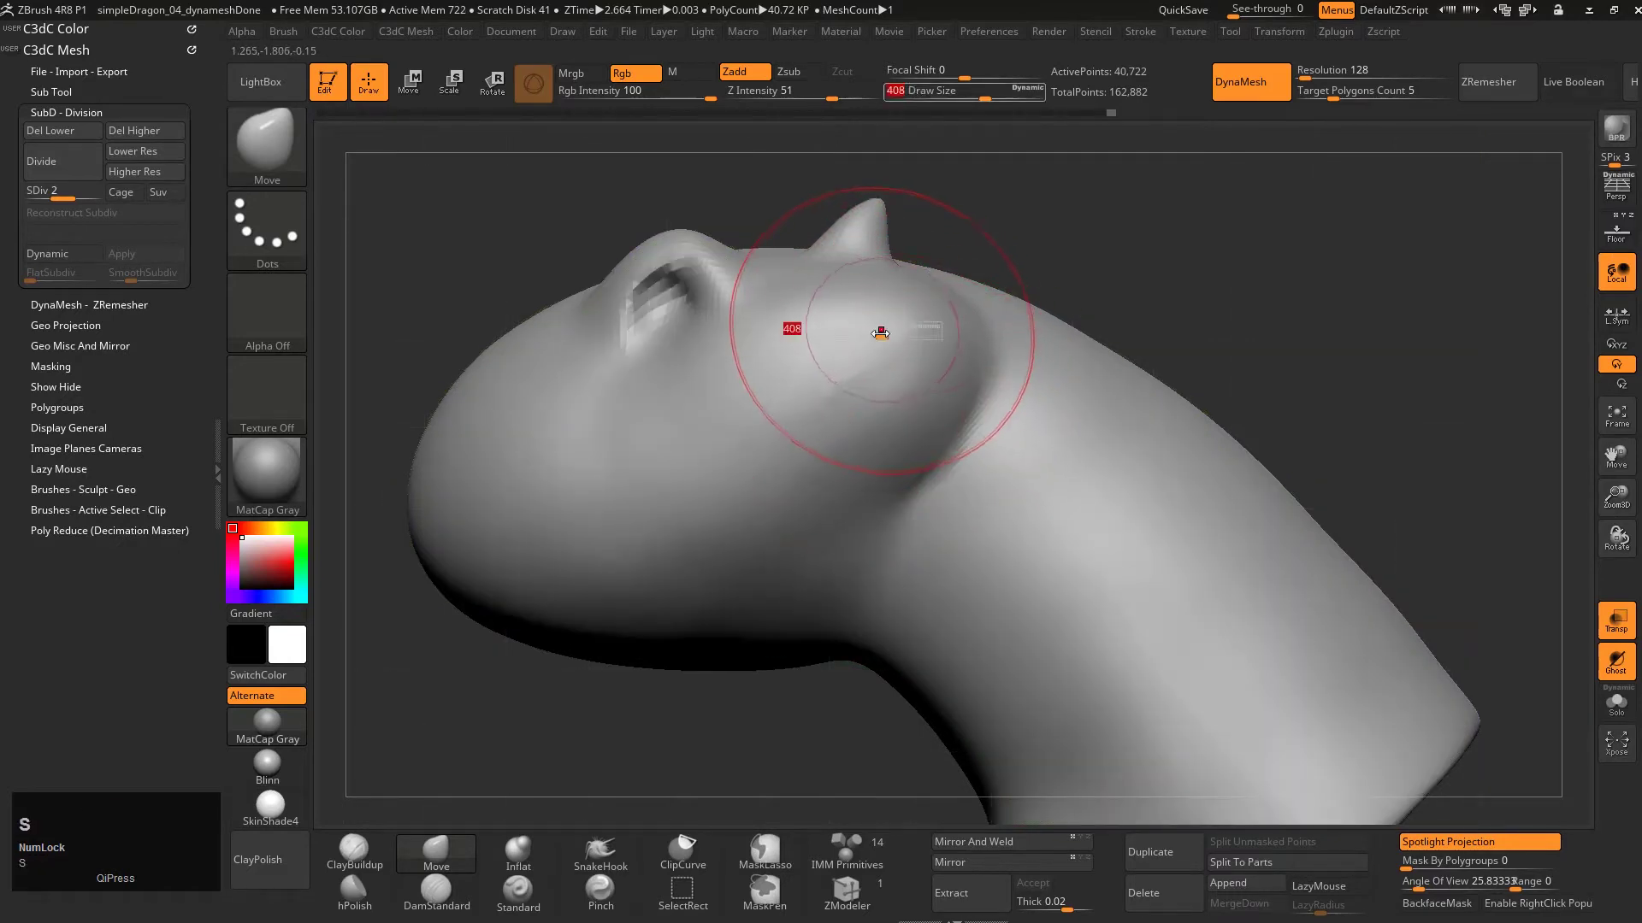
pyautogui.moveTo(879, 335); pyautogui.dragTo(920, 348)
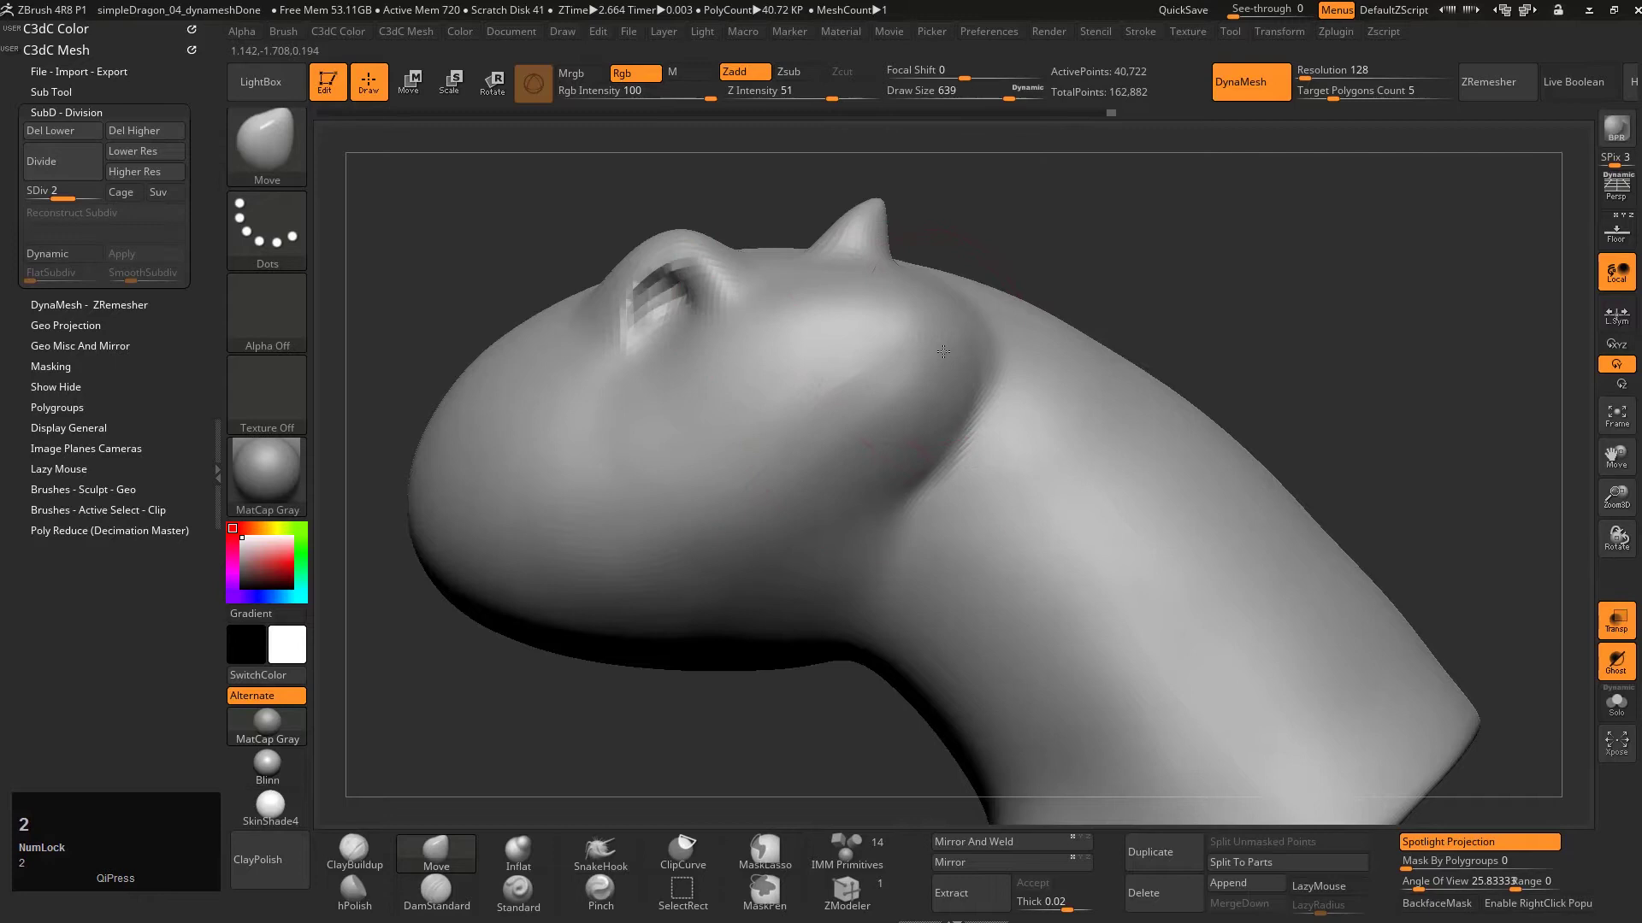
pyautogui.hotkey('ctrl', 'z')
pyautogui.press('s')
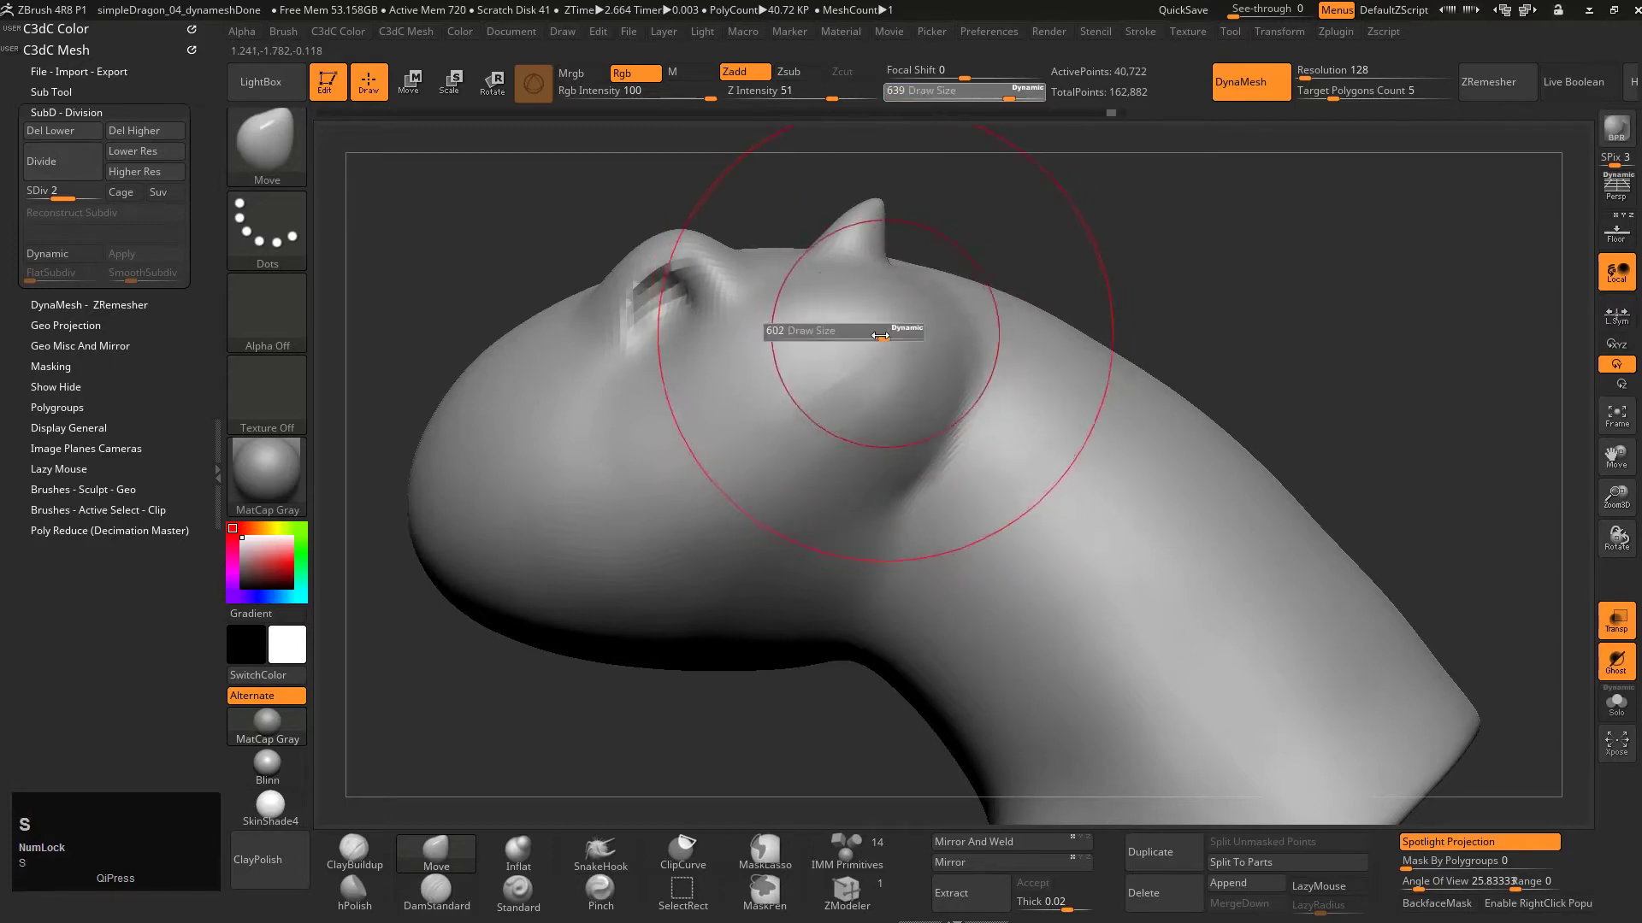
pyautogui.moveTo(881, 335); pyautogui.dragTo(894, 336)
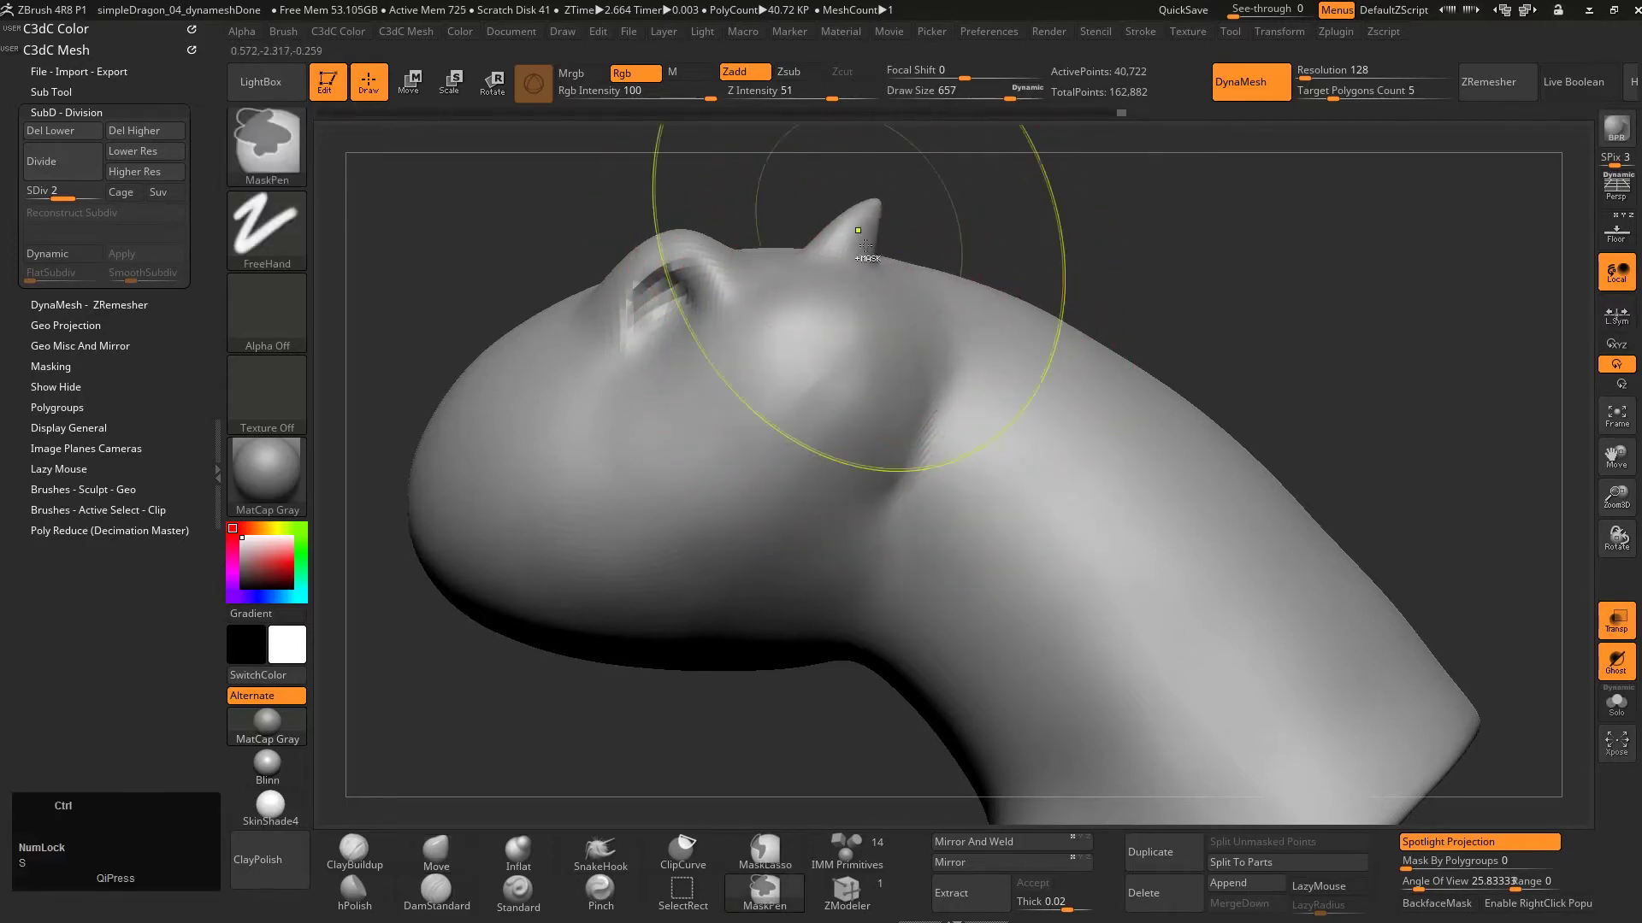
pyautogui.hotkey('ctrl', 'z')
# Mask the horns on top of the dragon's head
pyautogui.press('s')
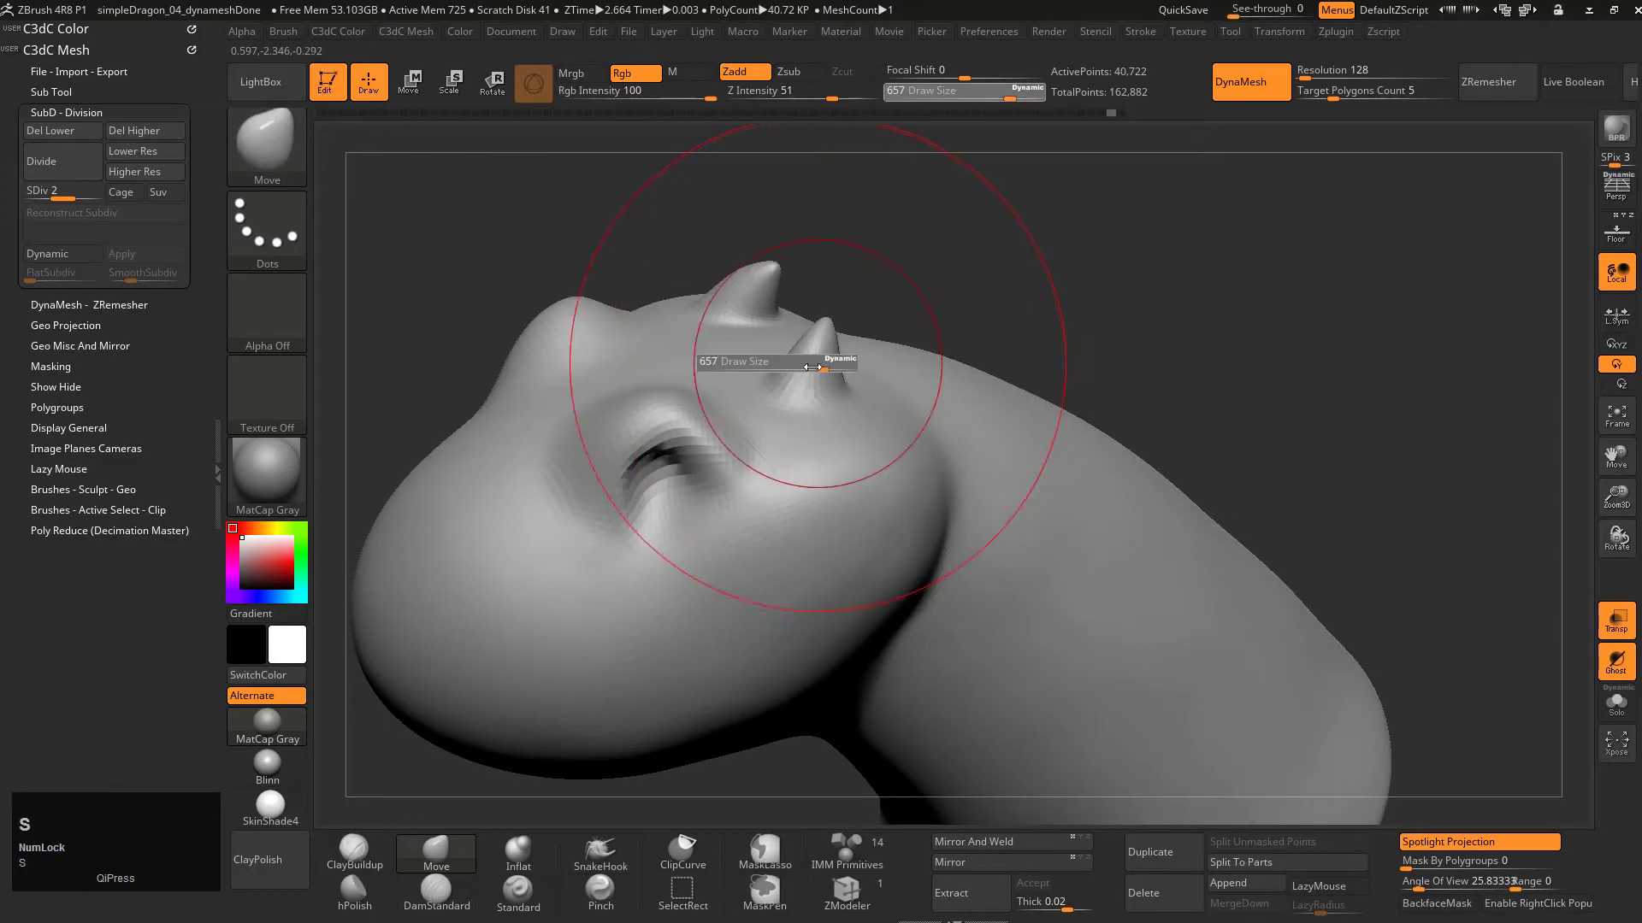
pyautogui.moveTo(812, 367)
pyautogui.mouseDown()
pyautogui.moveTo(778, 369)
pyautogui.moveTo(817, 389)
pyautogui.mouseUp()
pyautogui.moveTo(841, 373); pyautogui.dragTo(864, 479, button='right')
pyautogui.moveTo(810, 380)
pyautogui.keyDown('ctrl'); pyautogui.mouseDown()
pyautogui.moveTo(786, 361)
pyautogui.moveTo(812, 385)
pyautogui.moveTo(791, 325)
pyautogui.moveTo(834, 303)
pyautogui.mouseUp(); pyautogui.keyUp('ctrl')
pyautogui.moveTo(810, 389)
pyautogui.mouseDown(button='right')
pyautogui.moveTo(829, 332)
pyautogui.moveTo(842, 340)
pyautogui.moveTo(874, 284)
pyautogui.mouseUp(button='right')
# Push the back of the jaw forward with the Move brush at draw size 585 and smooth its transition into the neck
pyautogui.press('s')
pyautogui.moveTo(834, 424); pyautogui.dragTo(894, 420)
pyautogui.press('2')
pyautogui.press('s')
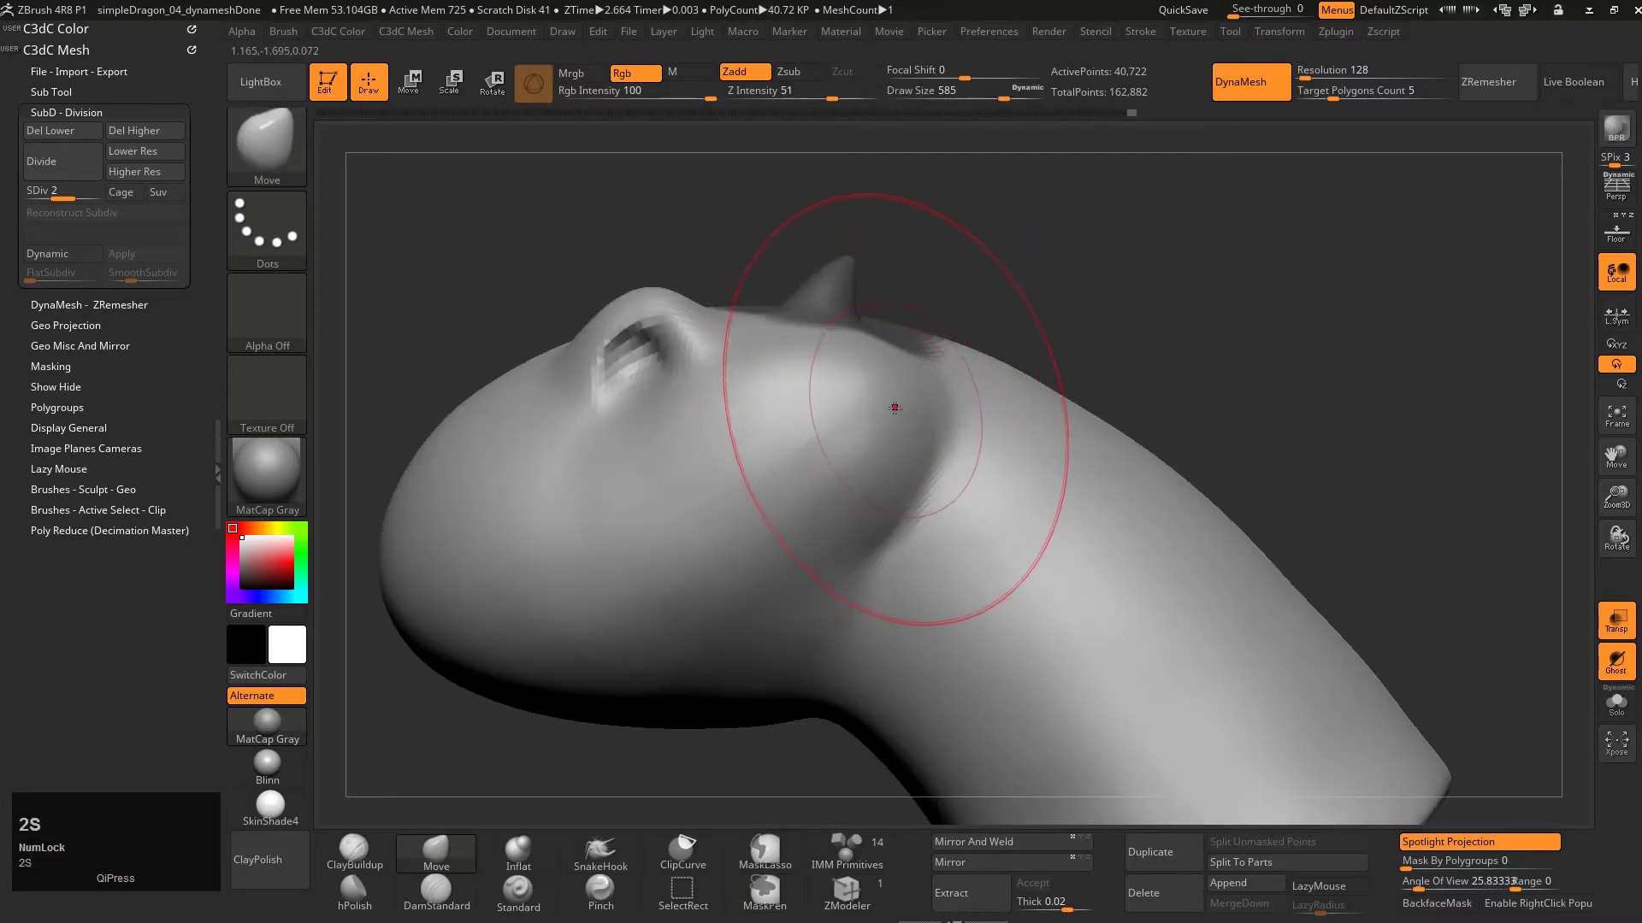
pyautogui.press('shift')
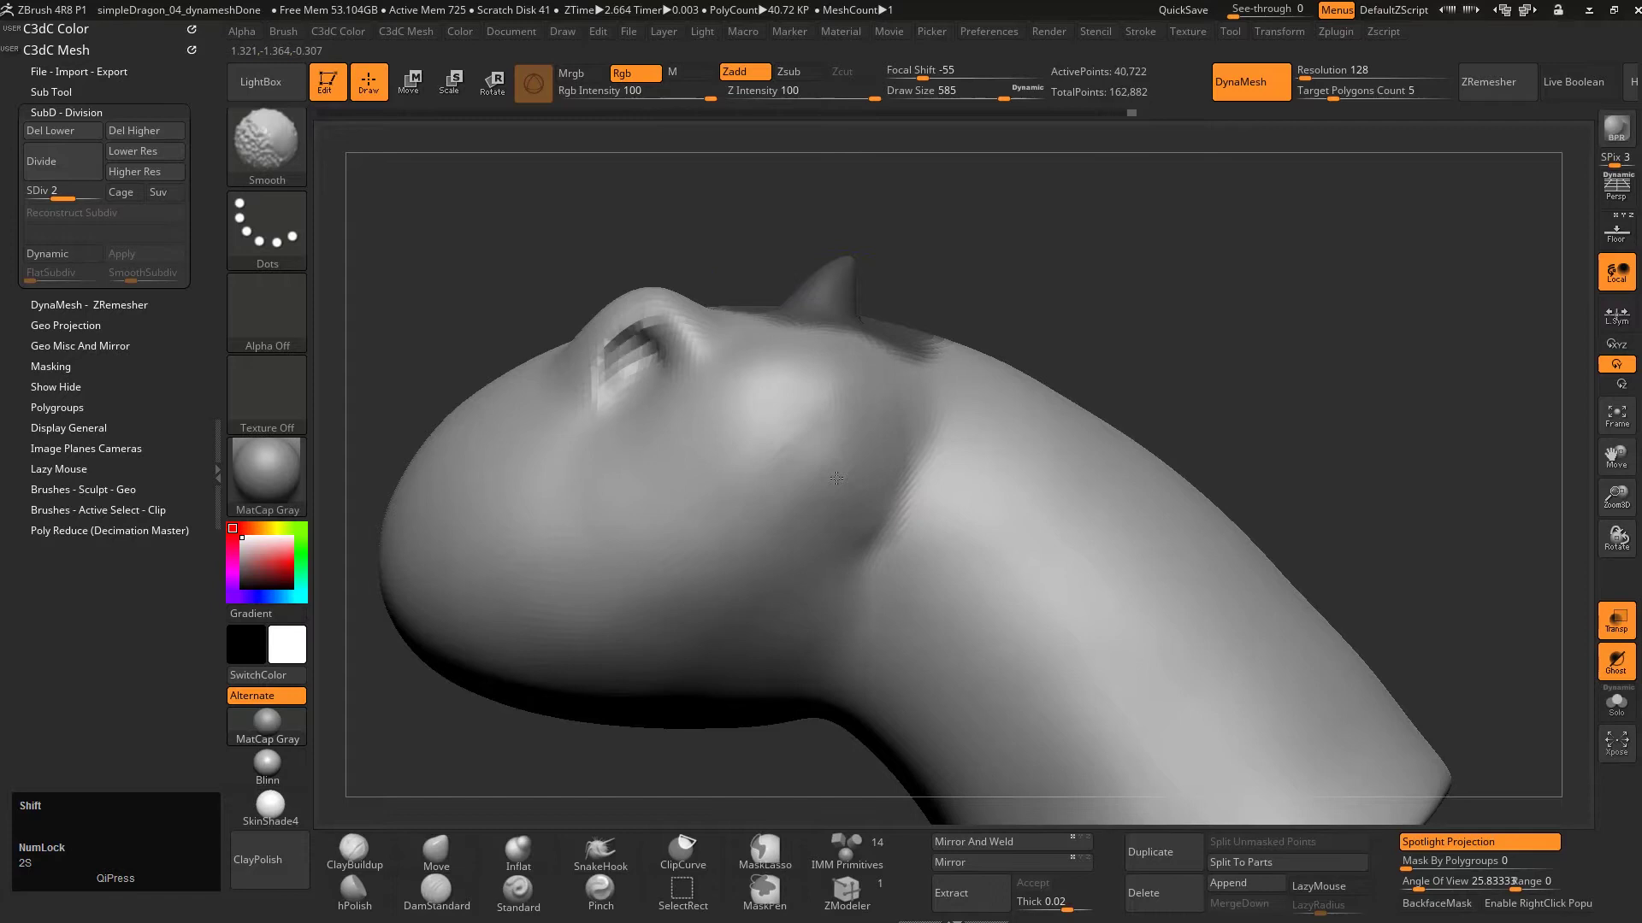
pyautogui.keyDown('shift'); pyautogui.moveTo(857, 502); pyautogui.dragTo(884, 443); pyautogui.keyUp('shift')
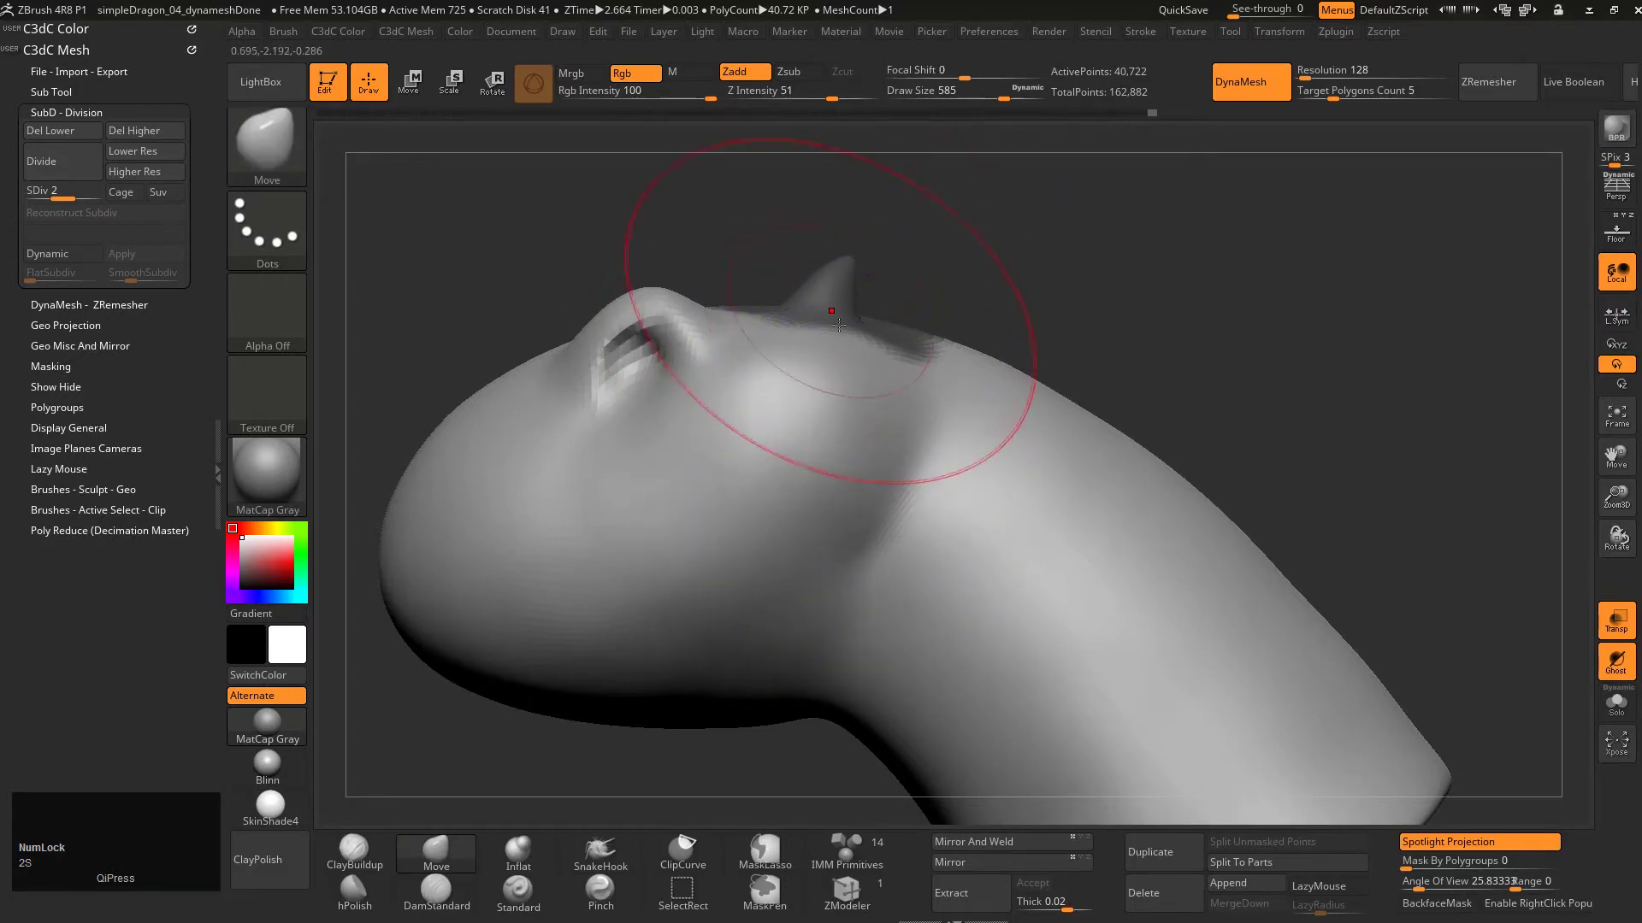
# Clear the mask and smooth the surface behind the horns at draw size 187
pyautogui.moveTo(885, 312); pyautogui.dragTo(1022, 342)
pyautogui.keyDown('ctrl'); pyautogui.moveTo(1065, 201); pyautogui.dragTo(1087, 243); pyautogui.keyUp('ctrl')
pyautogui.press('s')
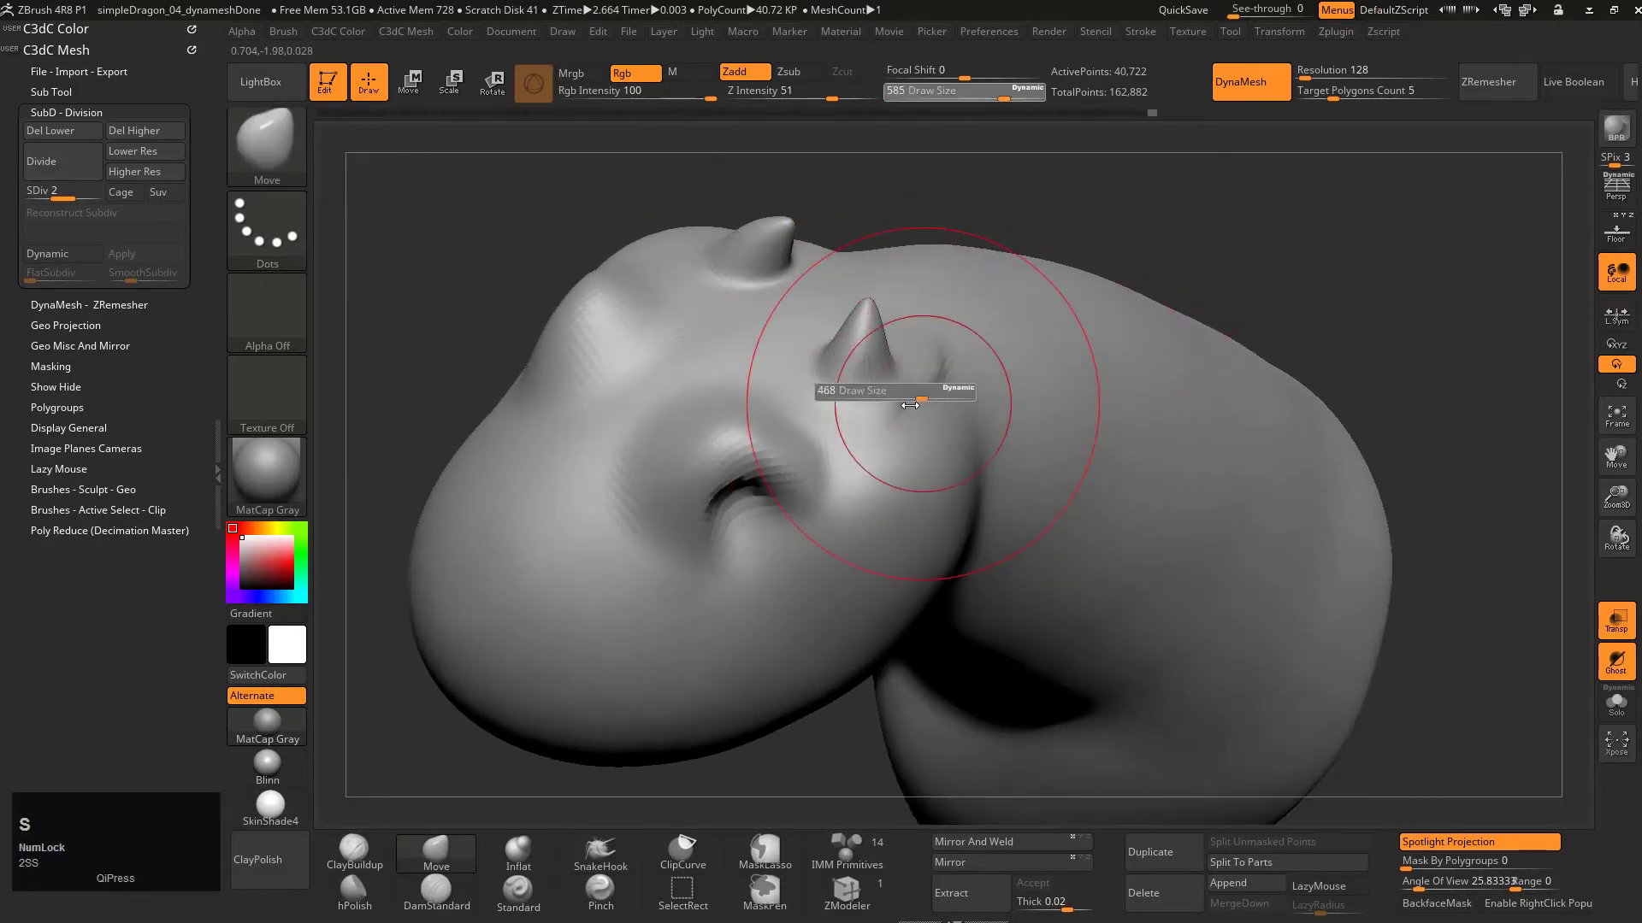
pyautogui.moveTo(922, 399)
pyautogui.mouseDown()
pyautogui.moveTo(873, 400)
pyautogui.moveTo(940, 341)
pyautogui.mouseUp()
pyautogui.press('shift')
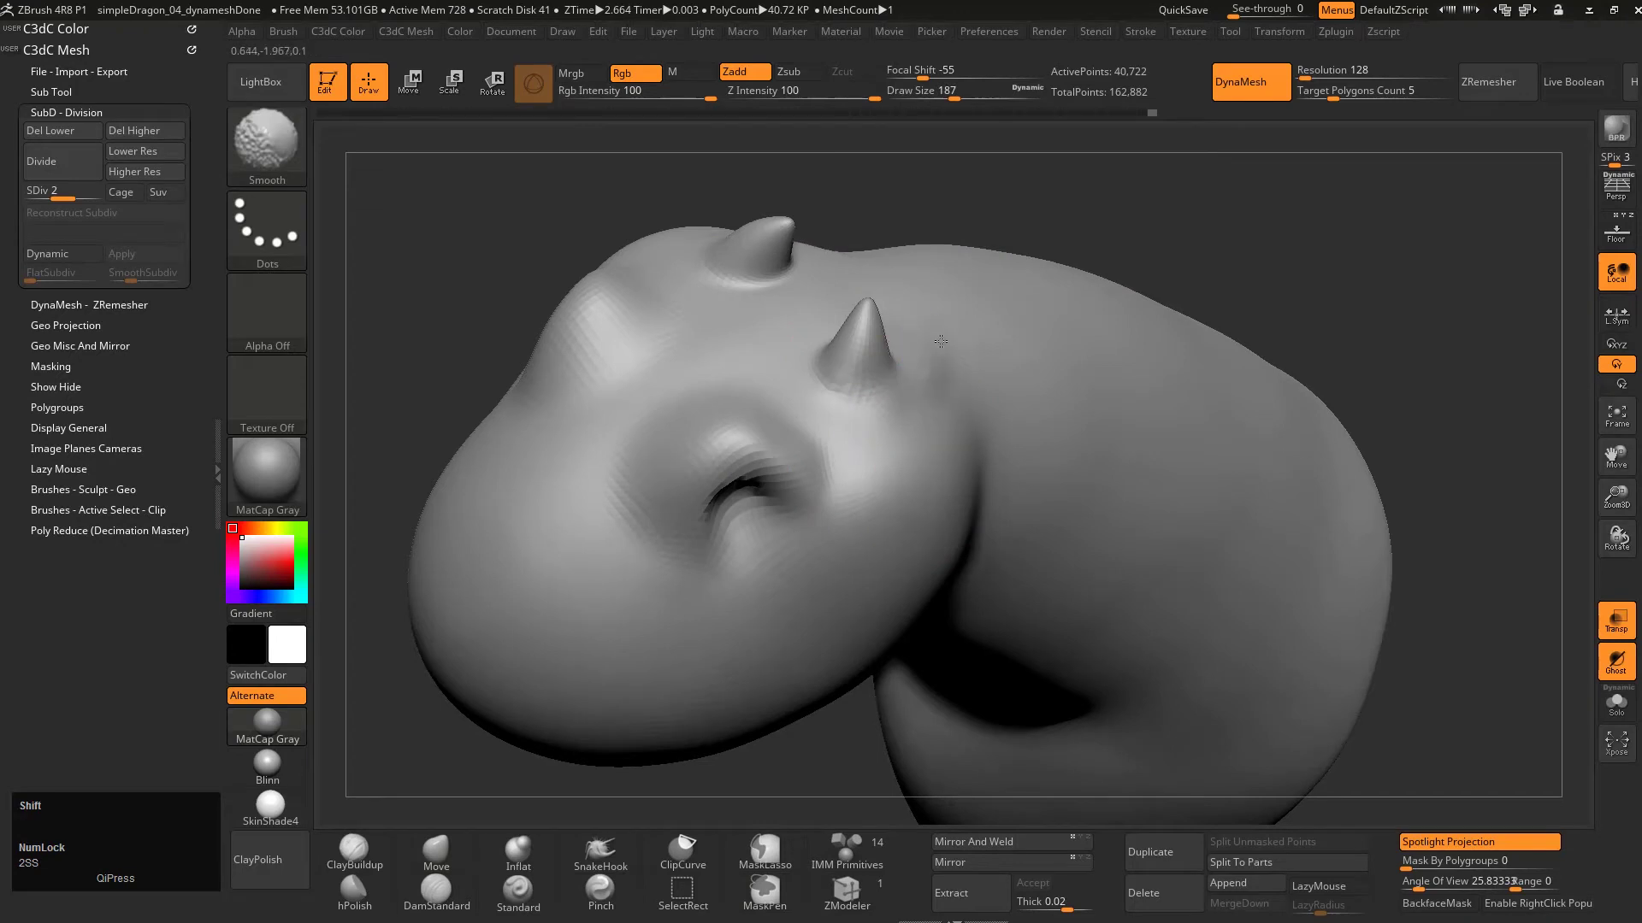
pyautogui.moveTo(911, 395); pyautogui.dragTo(795, 367, button='right')
# Carve the crease between jaw and neck with ClayBuildup at draw size 187, following the reference image, and smooth it
pyautogui.keyDown('alt'); pyautogui.moveTo(891, 530); pyautogui.dragTo(970, 346, button='right'); pyautogui.keyUp('alt')
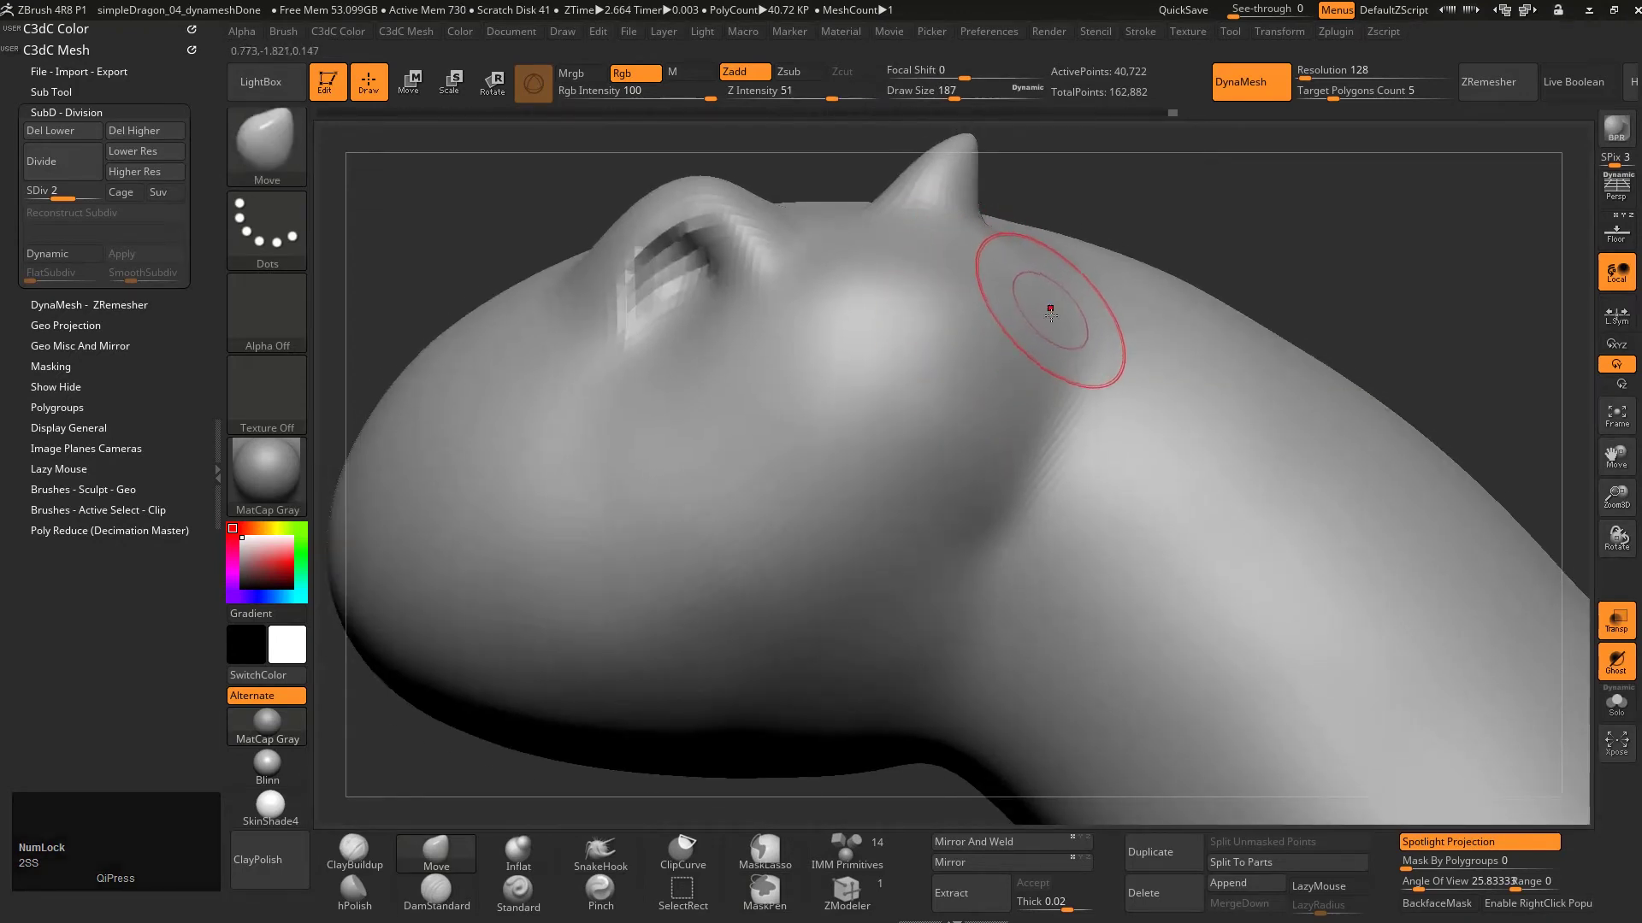
pyautogui.press('4')
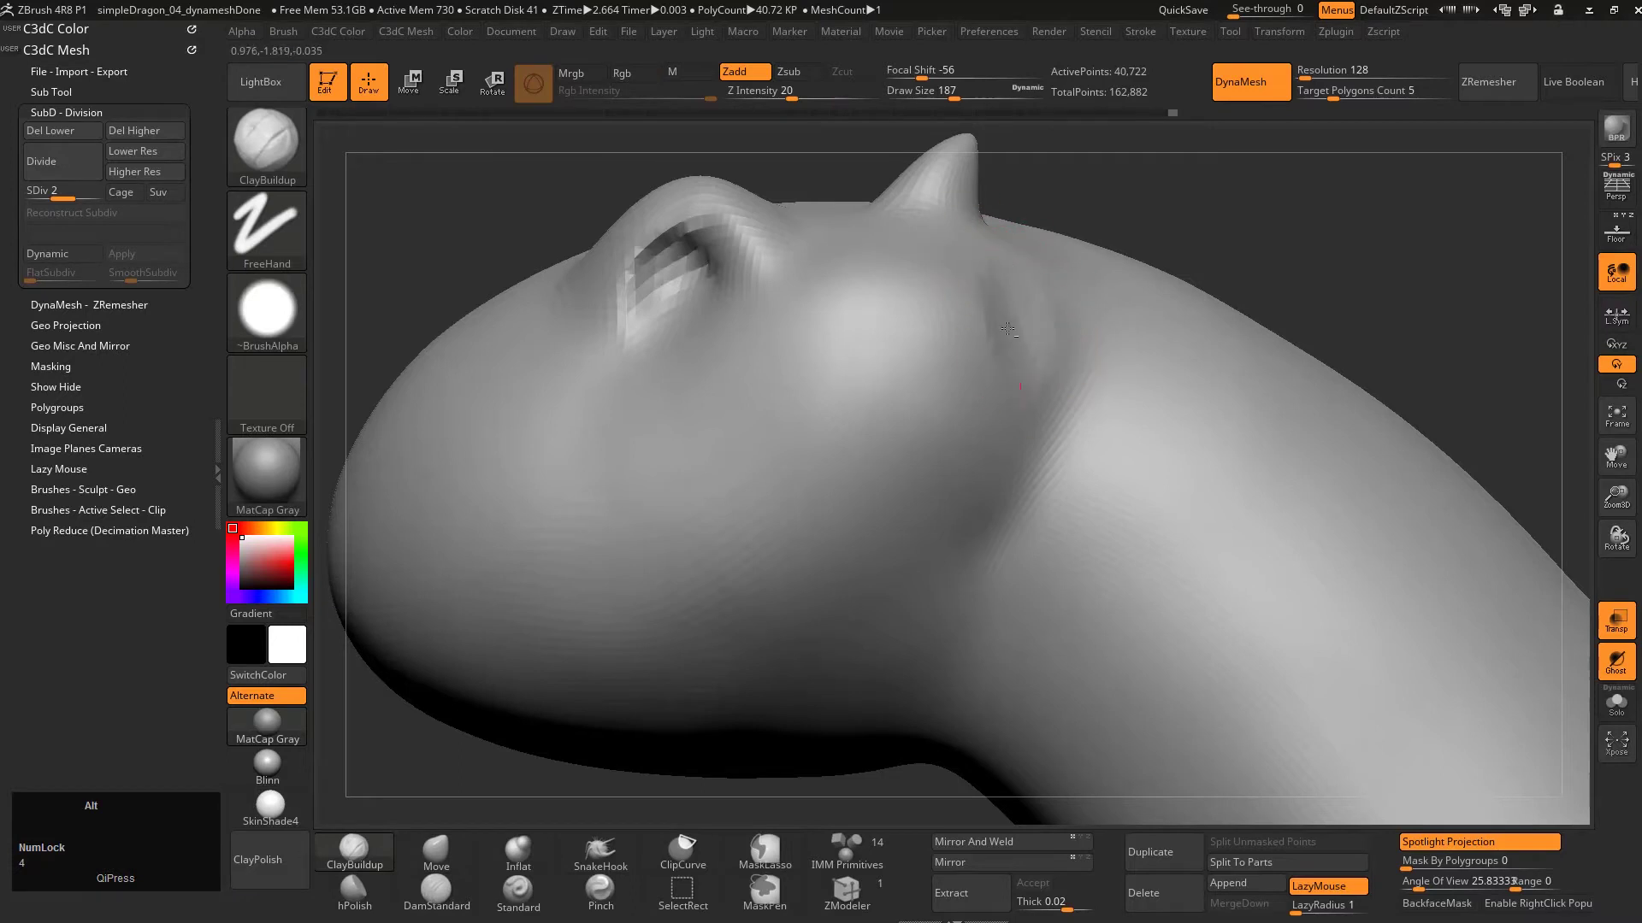
pyautogui.hotkey('alt', 'g')
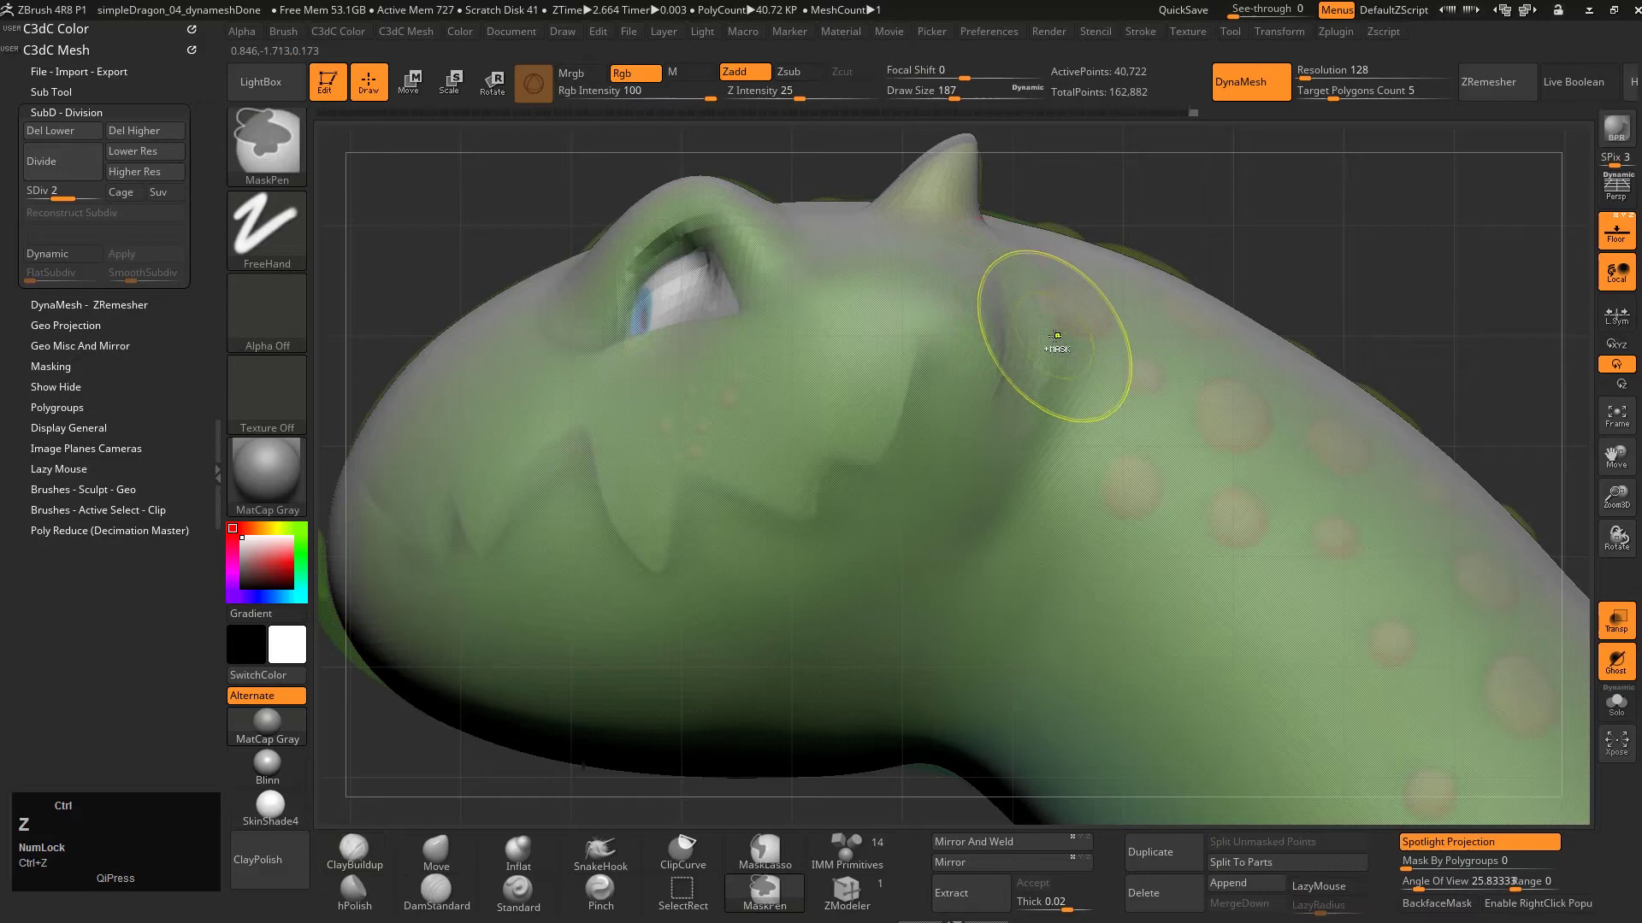
pyautogui.hotkey('ctrl', 'z')
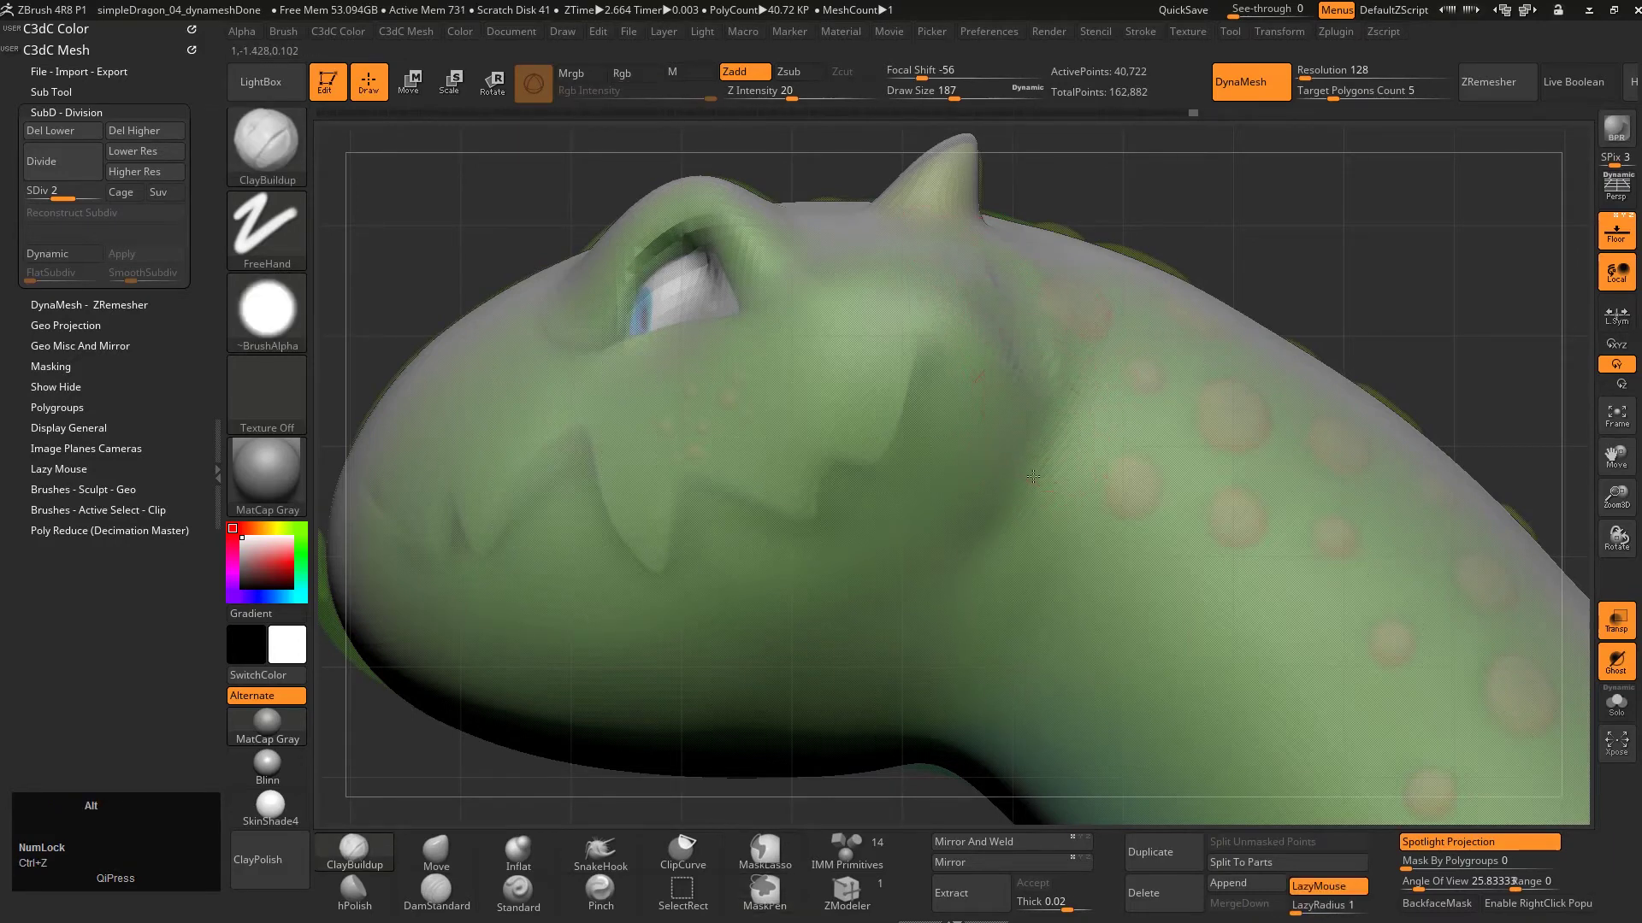
pyautogui.press('shift')
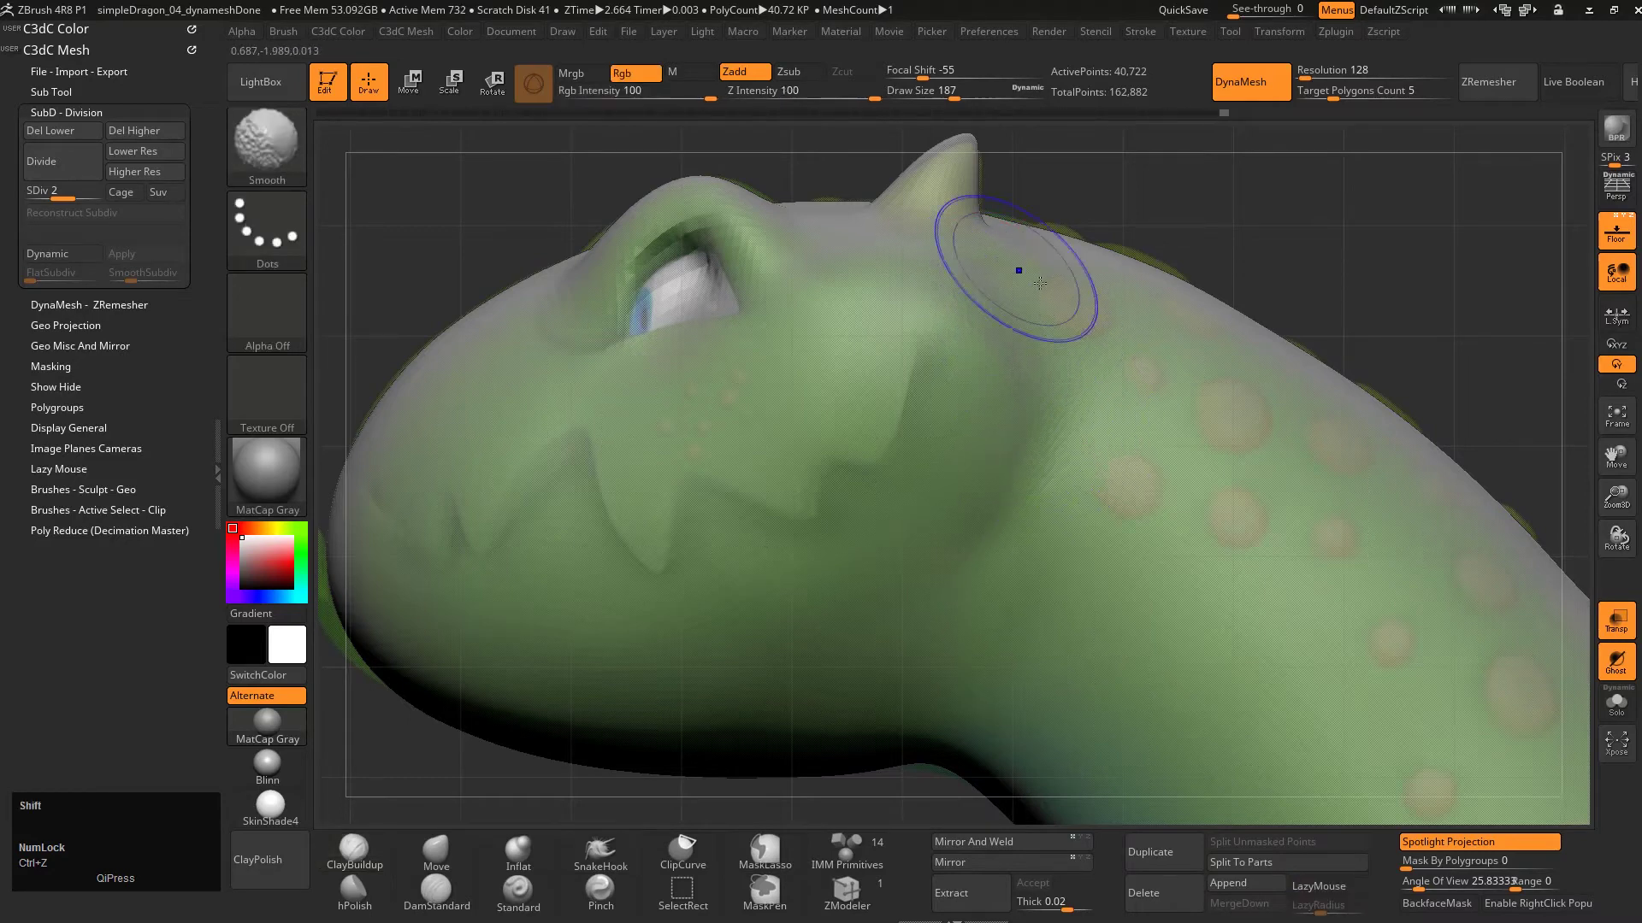
# Refine the area around the eye socket with ClayBuildup at draw size 112, hide the reference image and smooth the strokes
pyautogui.keyDown('alt'); pyautogui.moveTo(1040, 283); pyautogui.dragTo(946, 362, button='right'); pyautogui.keyUp('alt')
pyautogui.keyDown('alt'); pyautogui.moveTo(598, 318); pyautogui.dragTo(627, 366, button='right'); pyautogui.keyUp('alt')
pyautogui.press('s')
pyautogui.moveTo(627, 366); pyautogui.dragTo(612, 369)
pyautogui.press('shift')
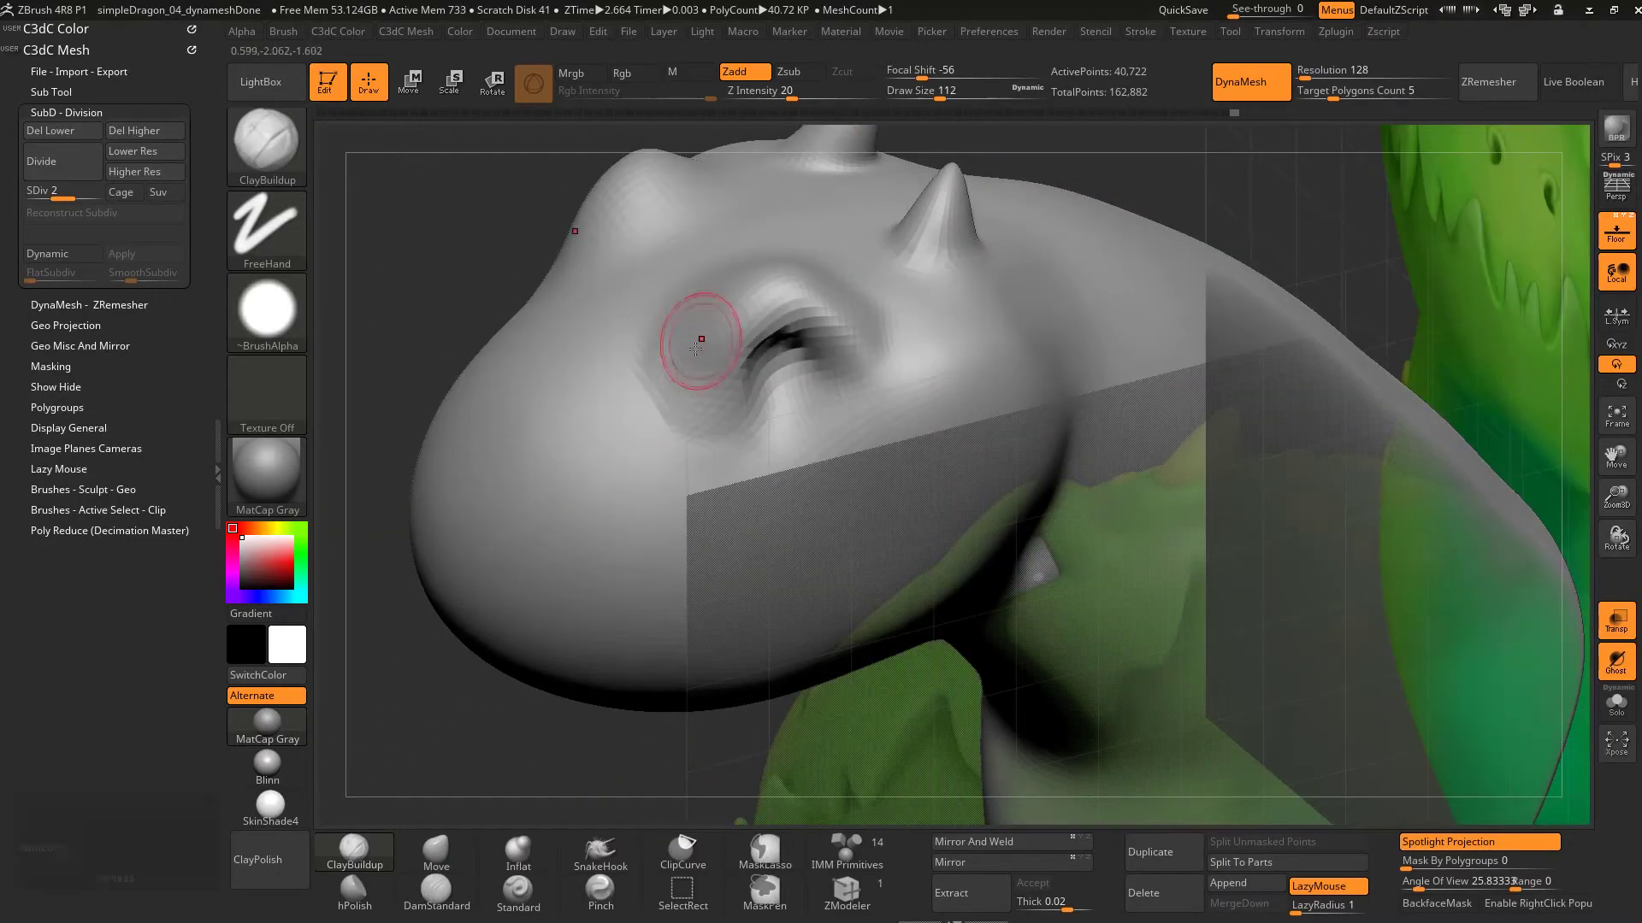
pyautogui.press('Num_Lock')
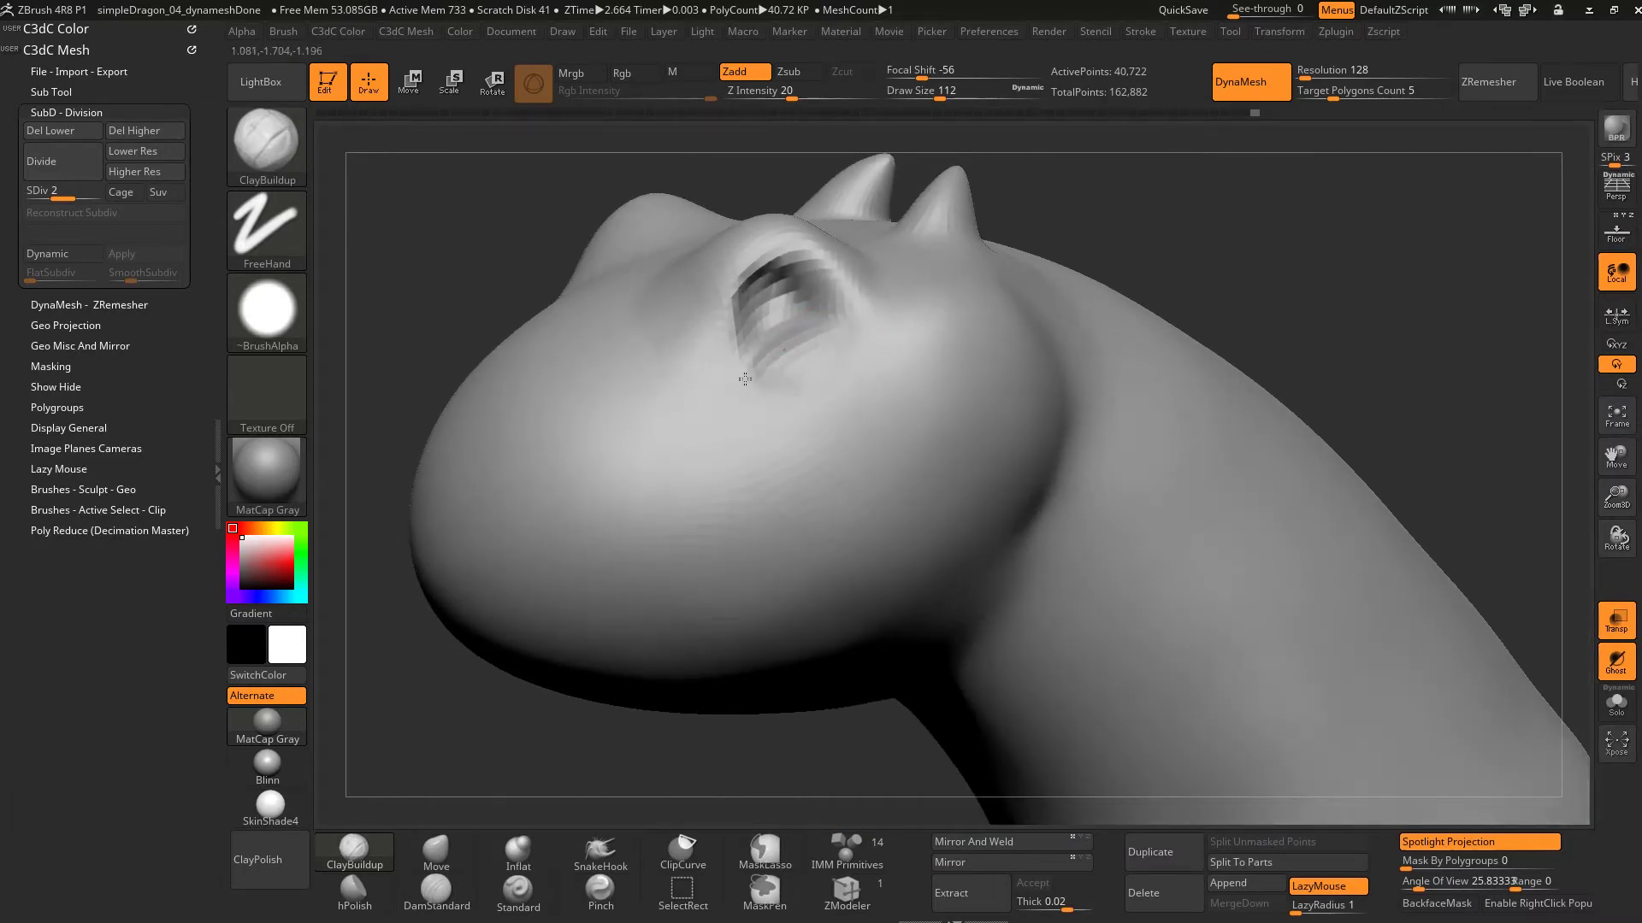
pyautogui.press('shift')
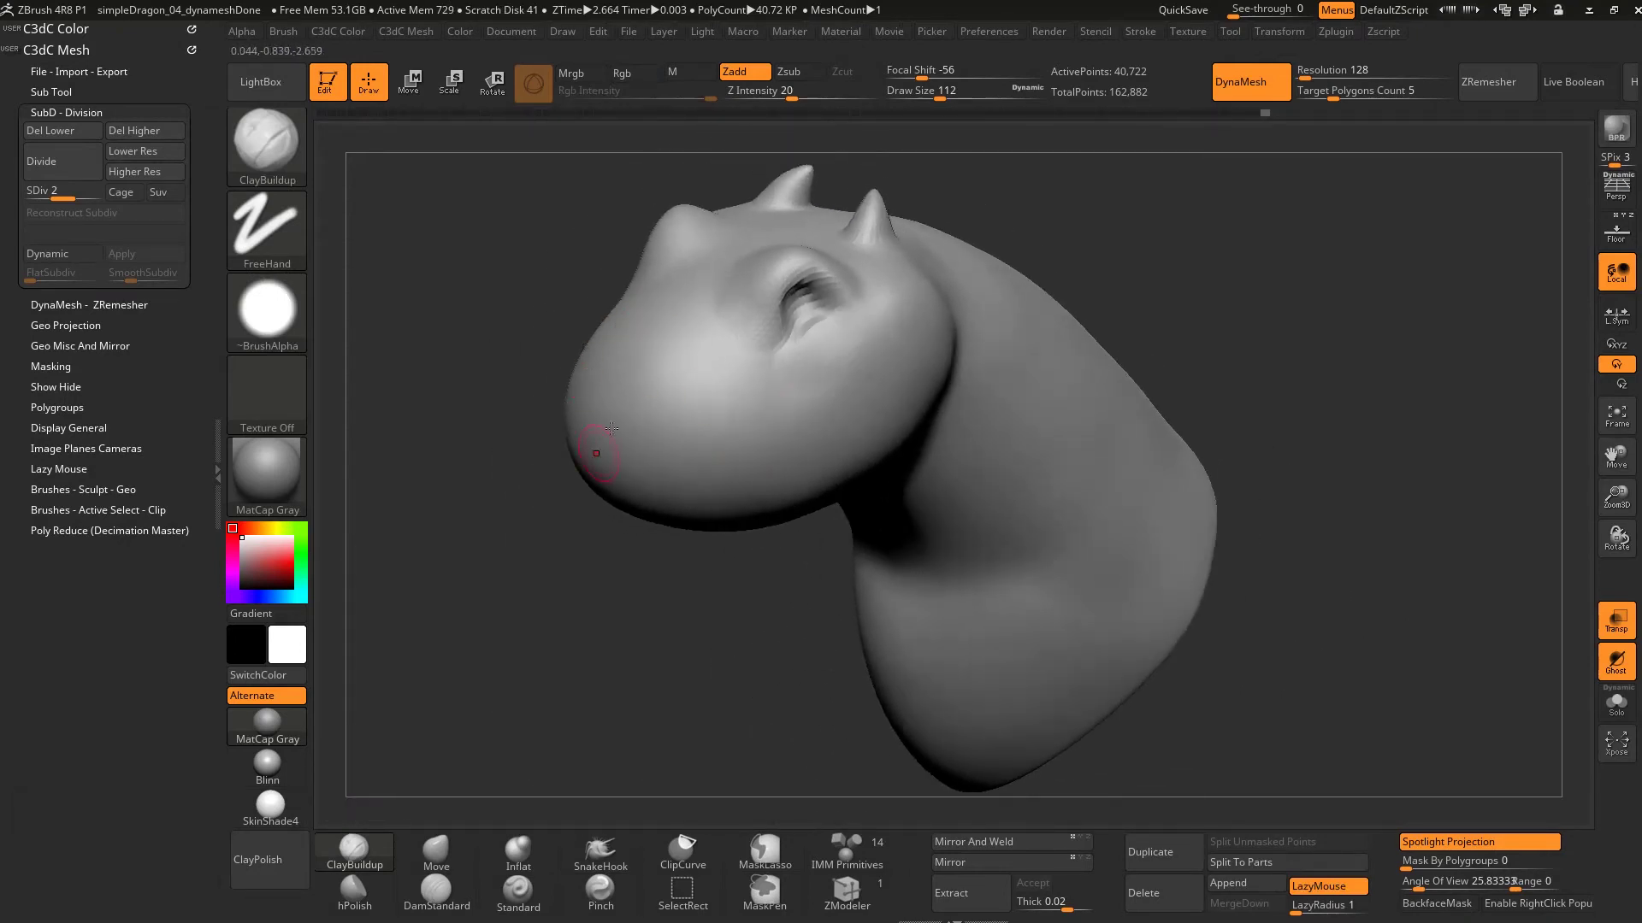
# Polish the side of the muzzle with the hPolish brush at draw size 365 and smooth it
pyautogui.press('s')
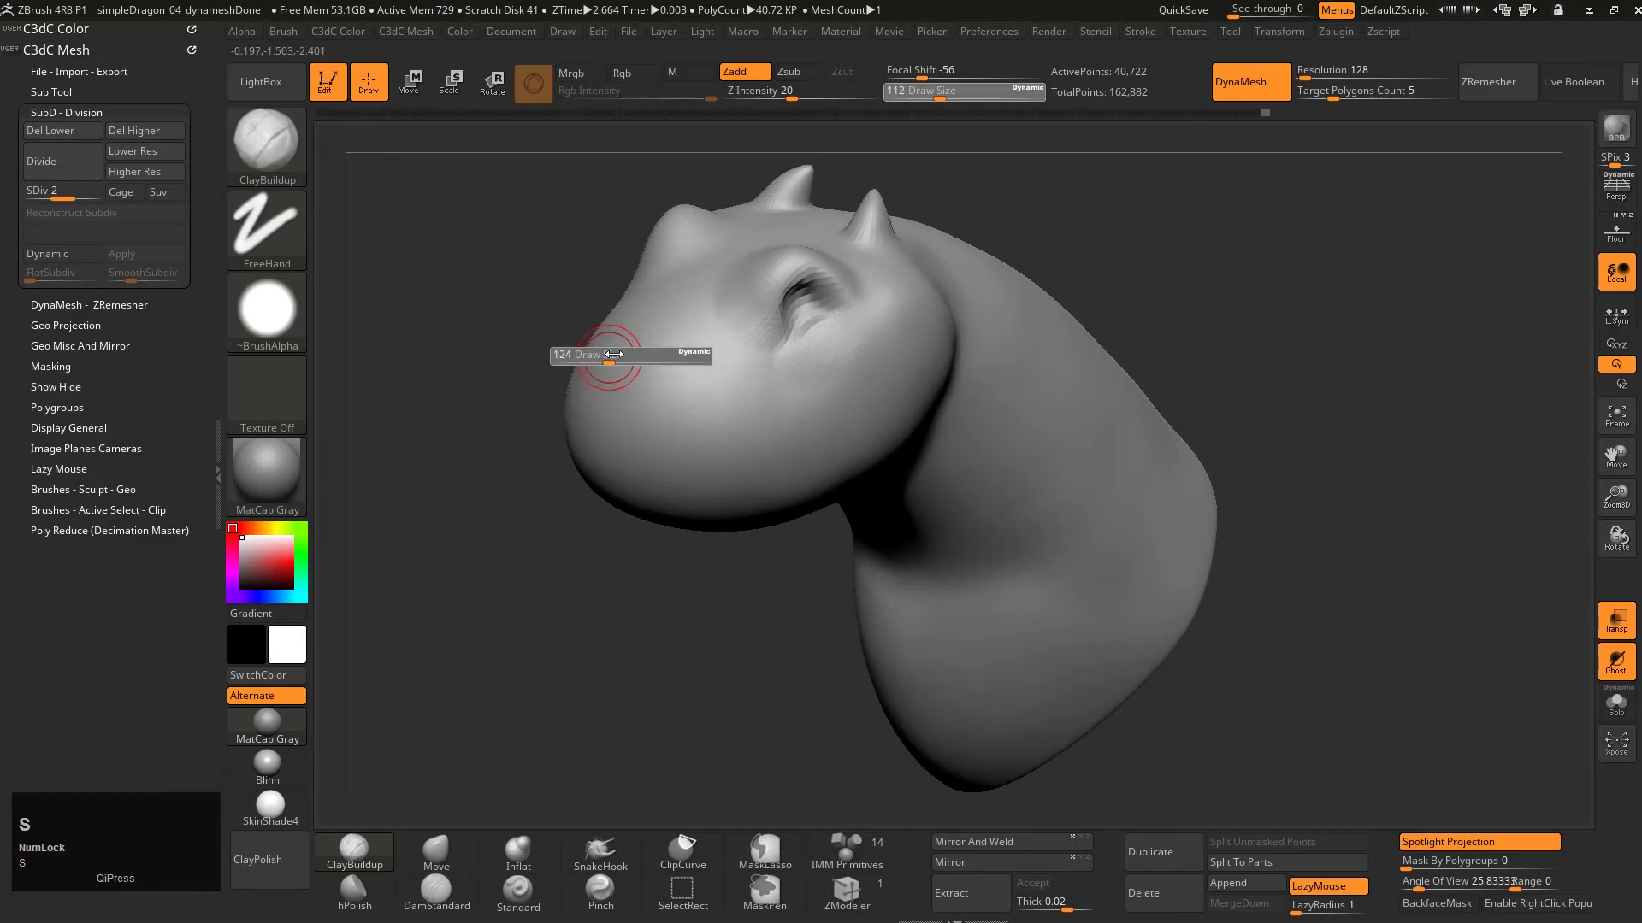
pyautogui.press('5')
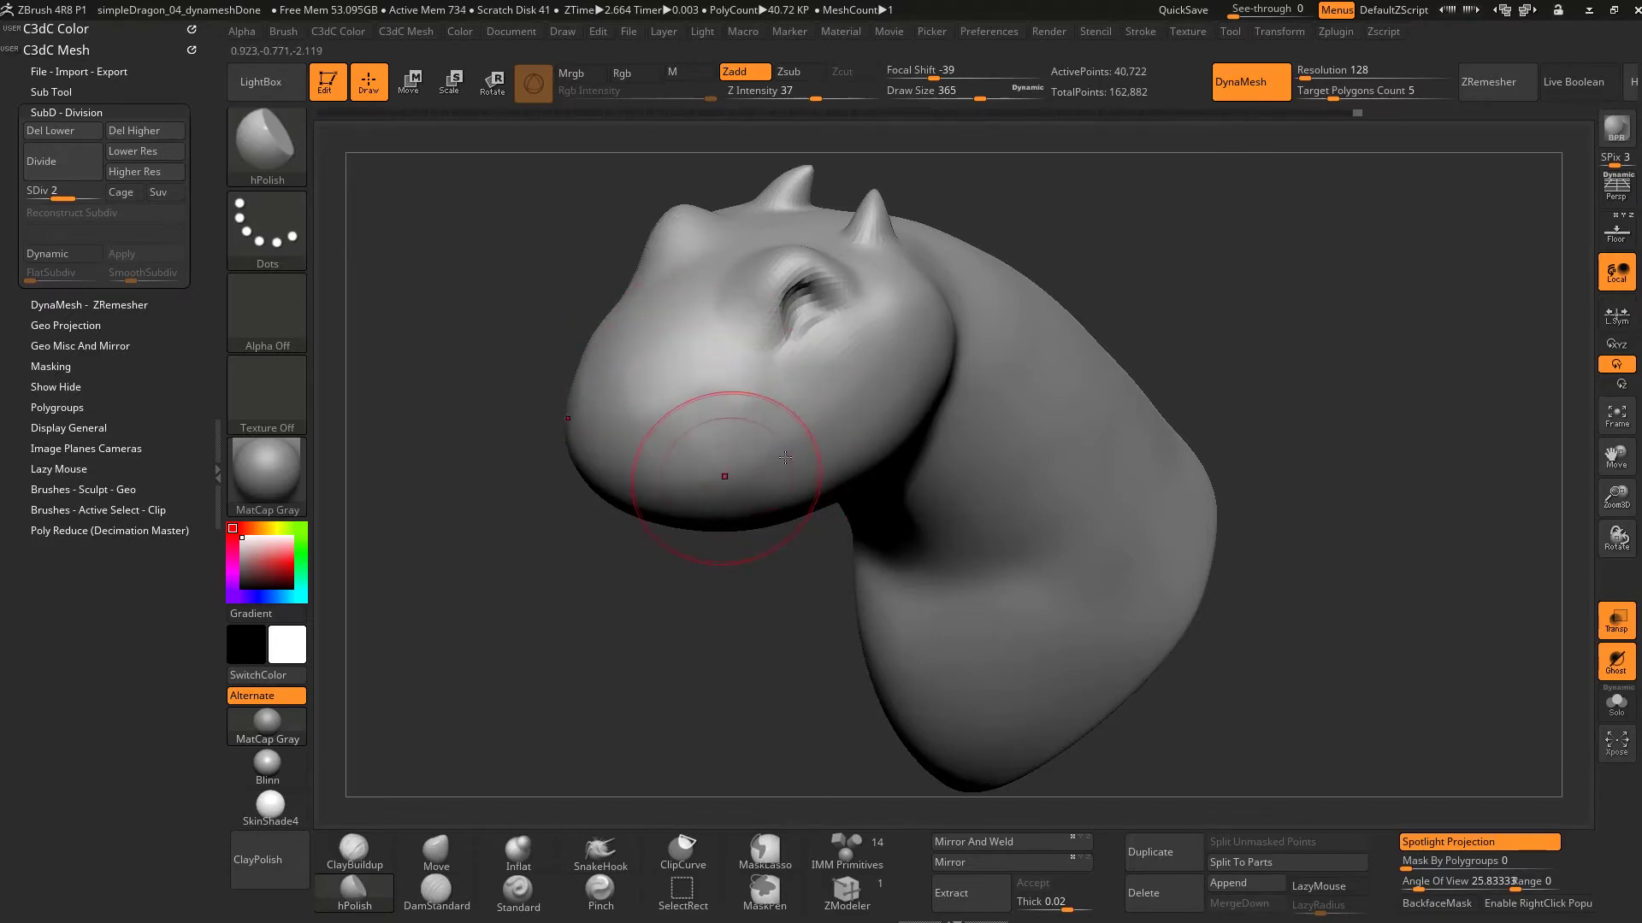
pyautogui.press('shift')
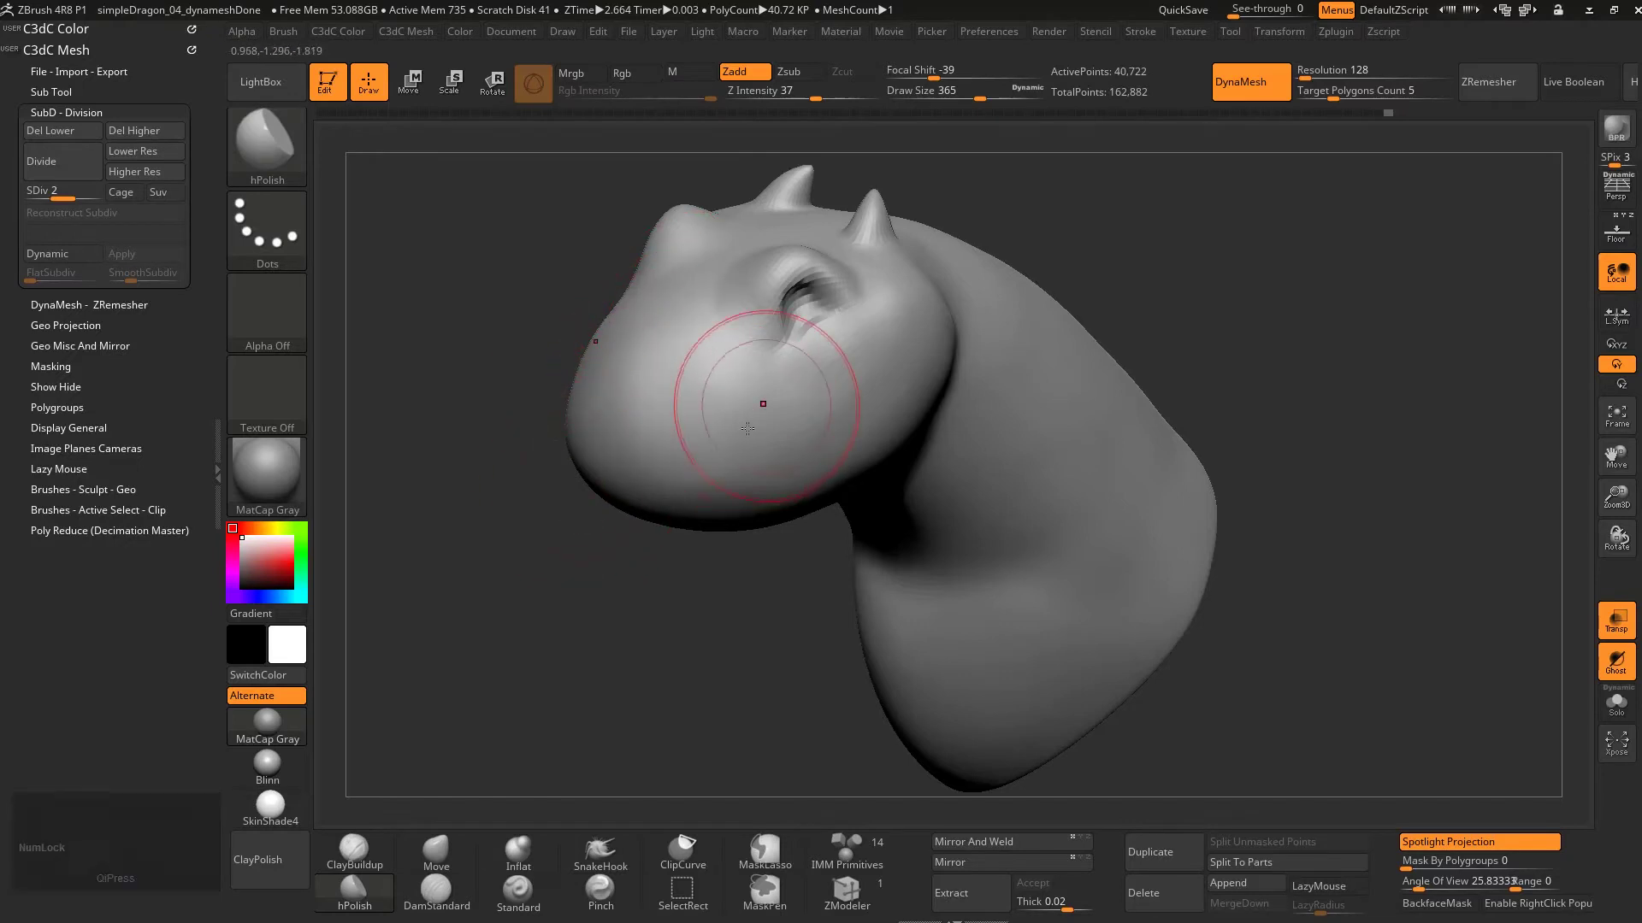
# Polish the front and top of the muzzle with the hPolish brush at draw size 508
pyautogui.moveTo(795, 447)
pyautogui.mouseDown(button='right')
pyautogui.moveTo(949, 427)
pyautogui.moveTo(787, 359)
pyautogui.moveTo(802, 397)
pyautogui.moveTo(742, 289)
pyautogui.mouseUp(button='right')
pyautogui.press('s')
pyautogui.moveTo(710, 493); pyautogui.dragTo(725, 493)
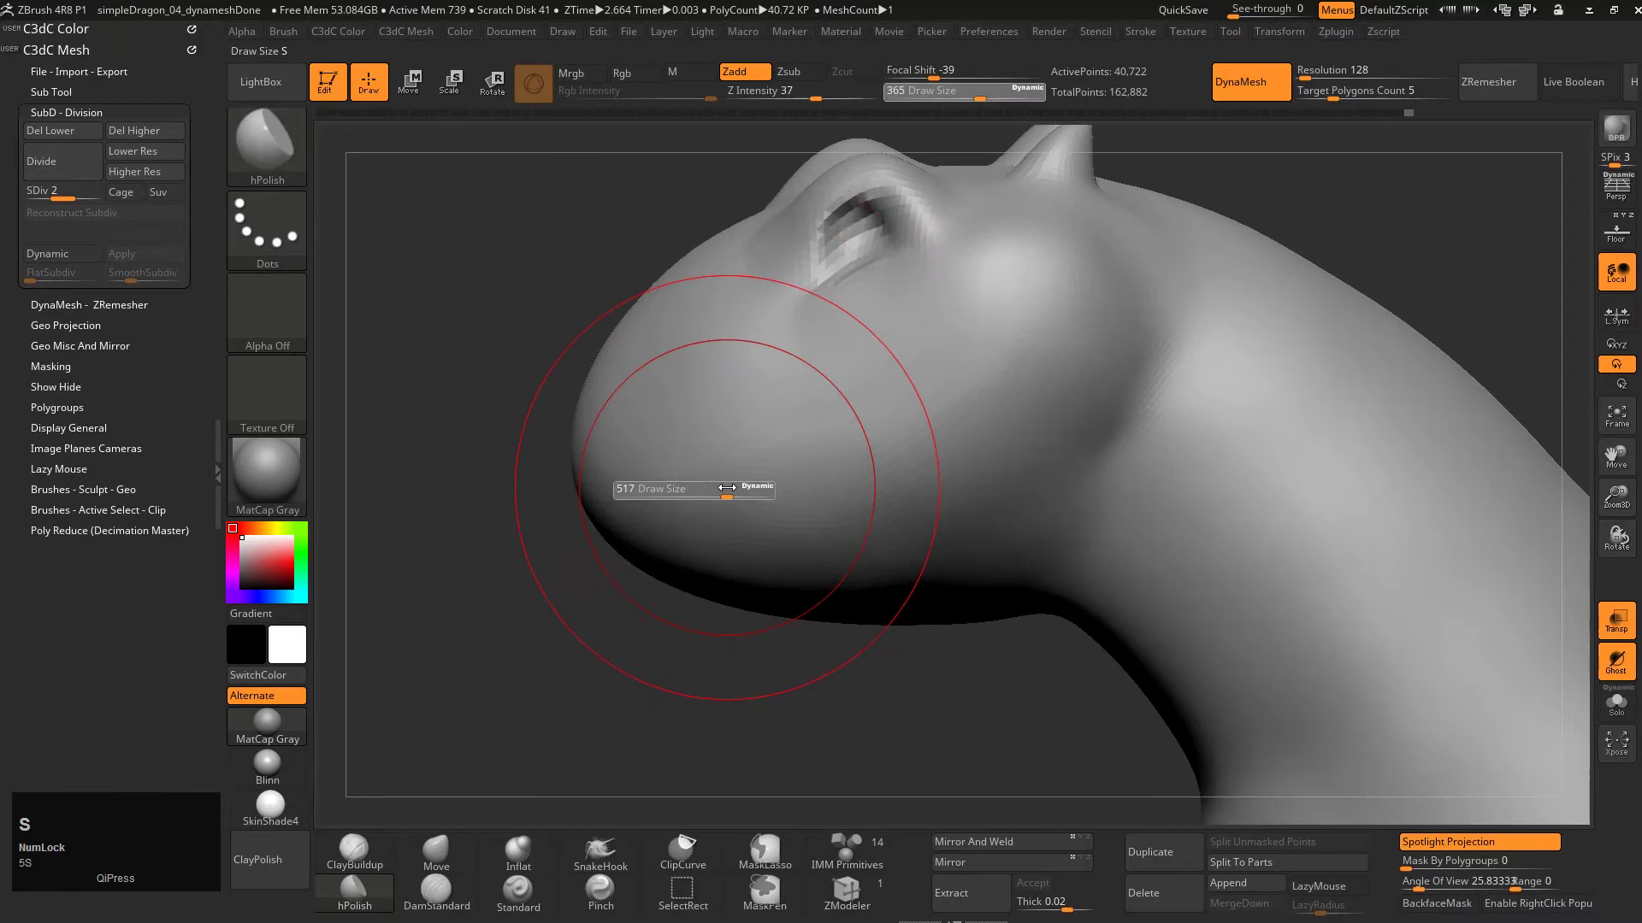
pyautogui.moveTo(726, 493)
pyautogui.mouseDown(button='right')
pyautogui.moveTo(829, 445)
pyautogui.moveTo(808, 406)
pyautogui.mouseUp(button='right')
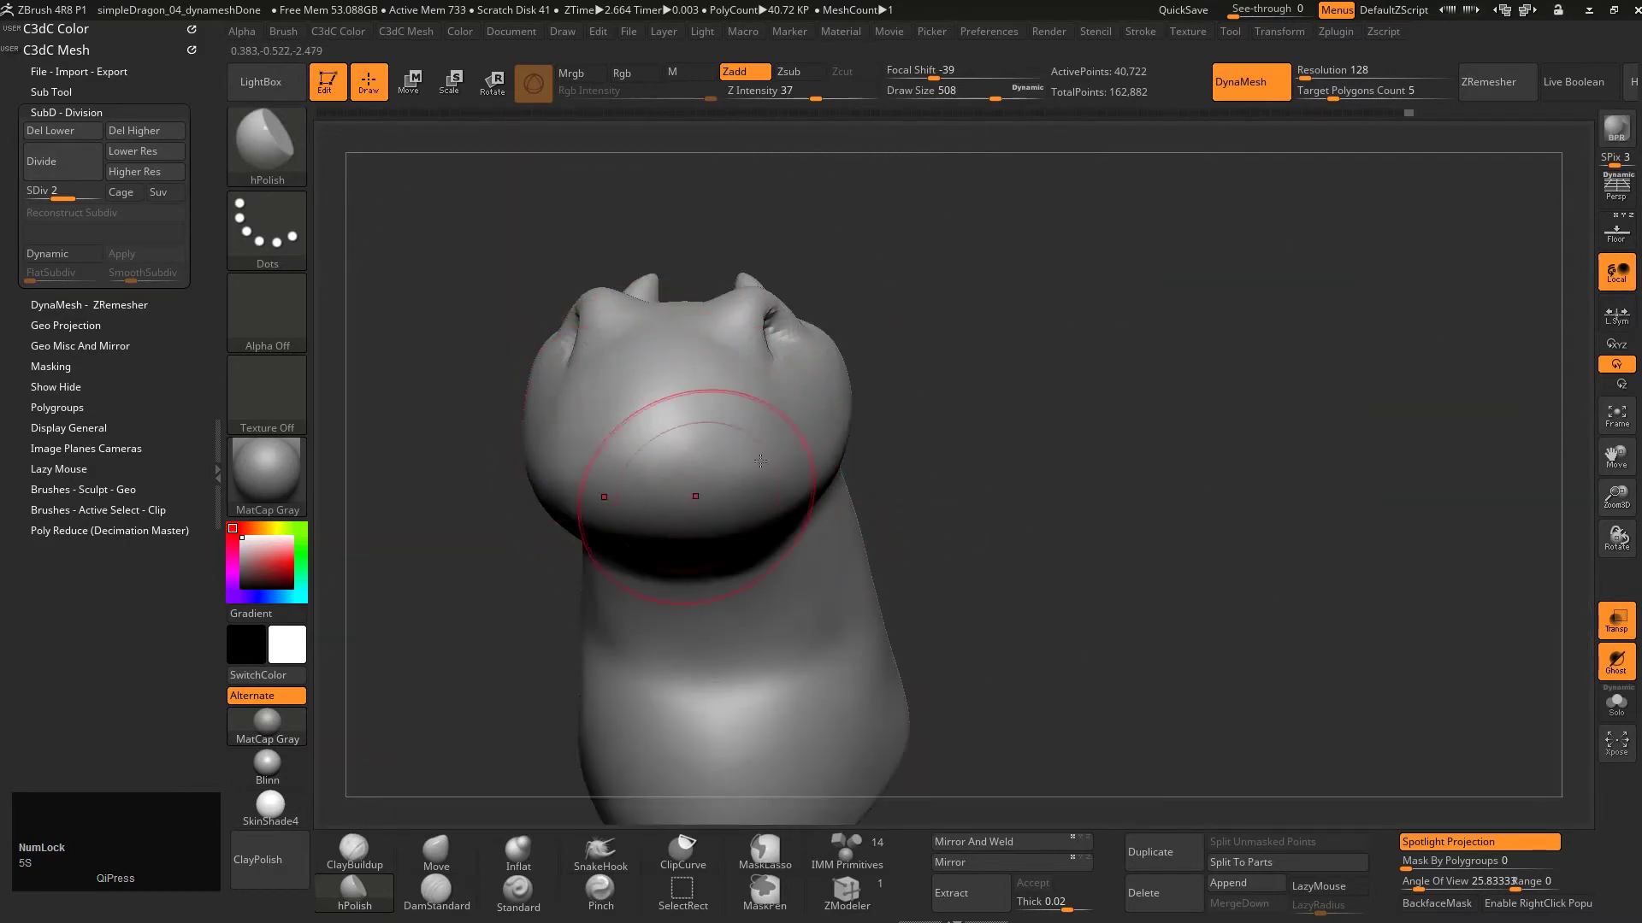
pyautogui.moveTo(760, 461); pyautogui.dragTo(794, 516, button='right')
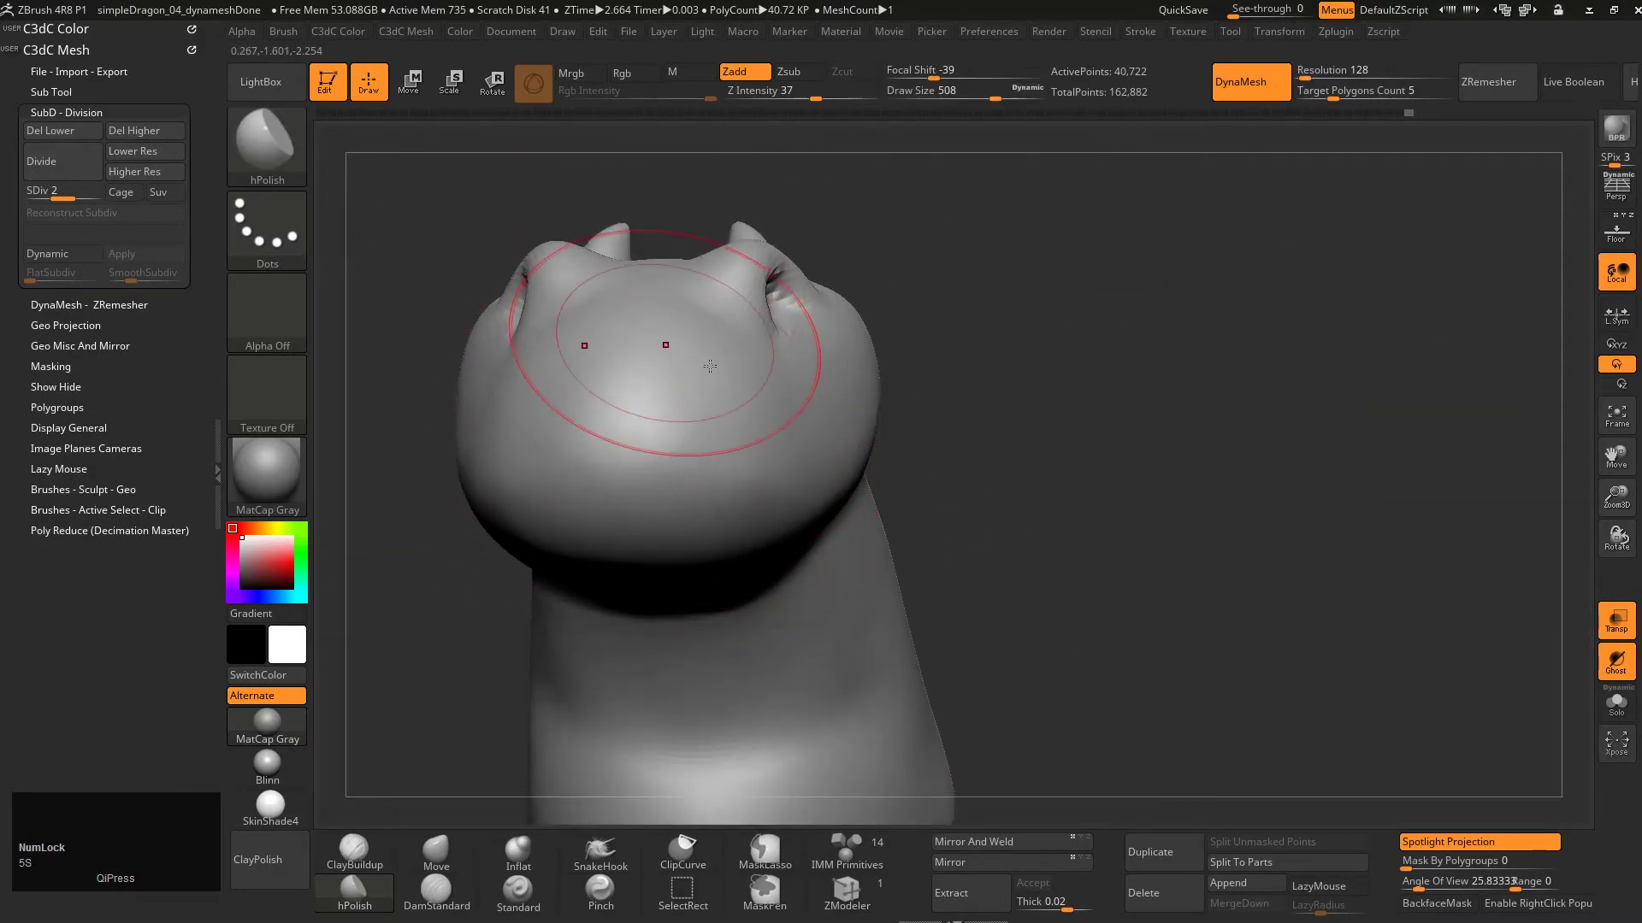
pyautogui.moveTo(710, 366); pyautogui.dragTo(730, 389, button='right')
# Adjust the sides of the head from the front with the Move brush at draw size 430
pyautogui.press('s')
pyautogui.press('2')
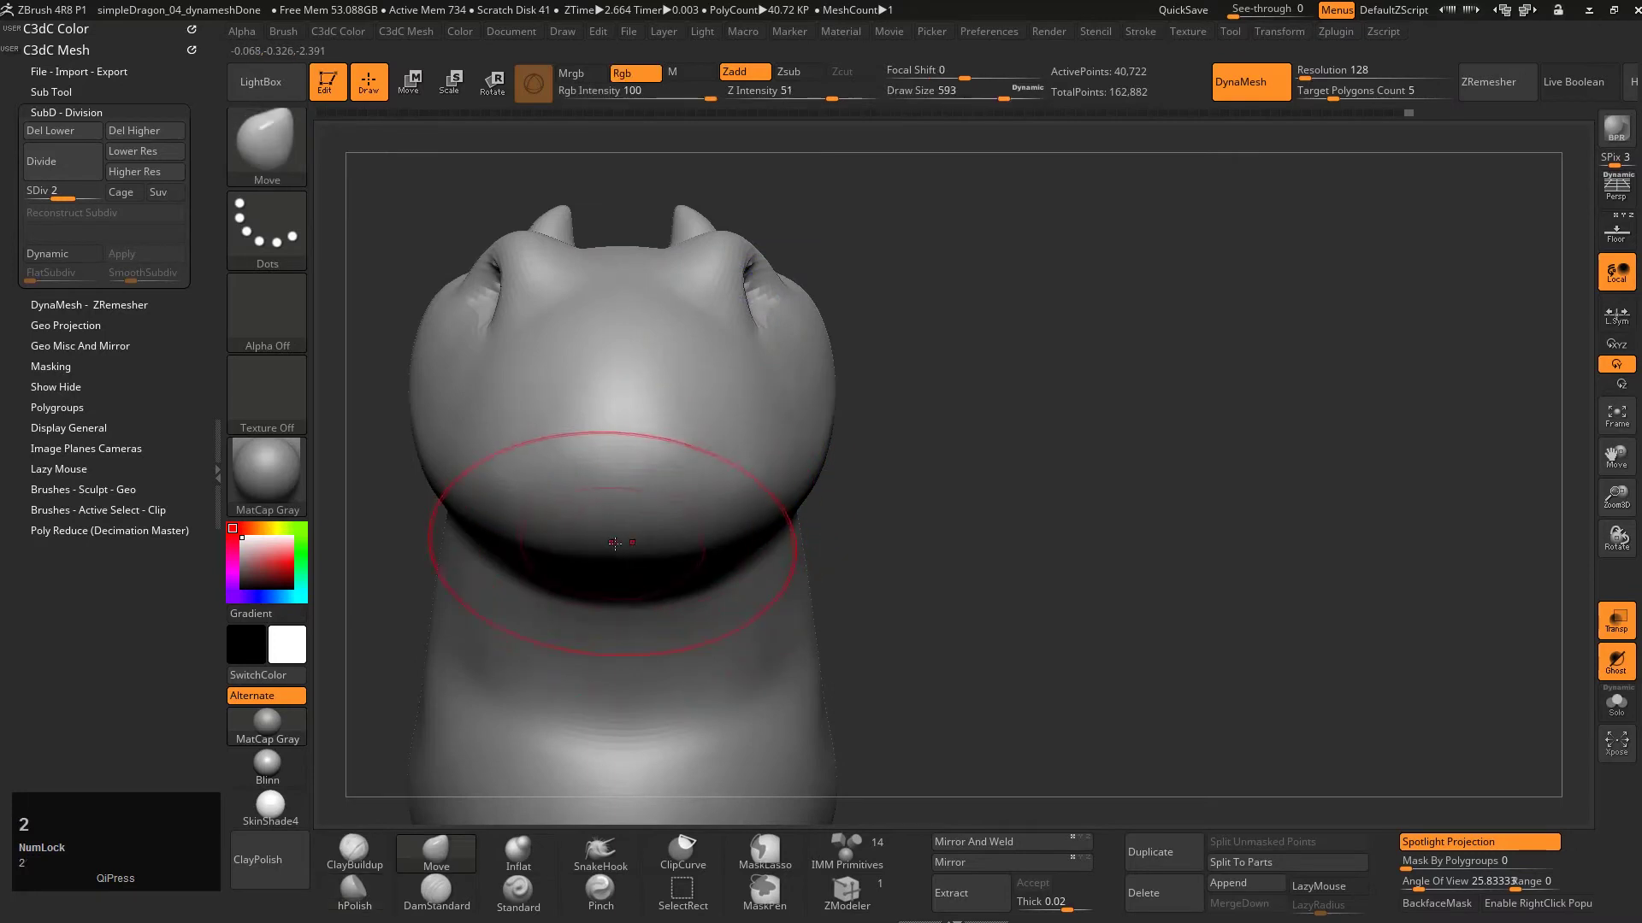
pyautogui.press('s')
pyautogui.moveTo(597, 455); pyautogui.dragTo(579, 458)
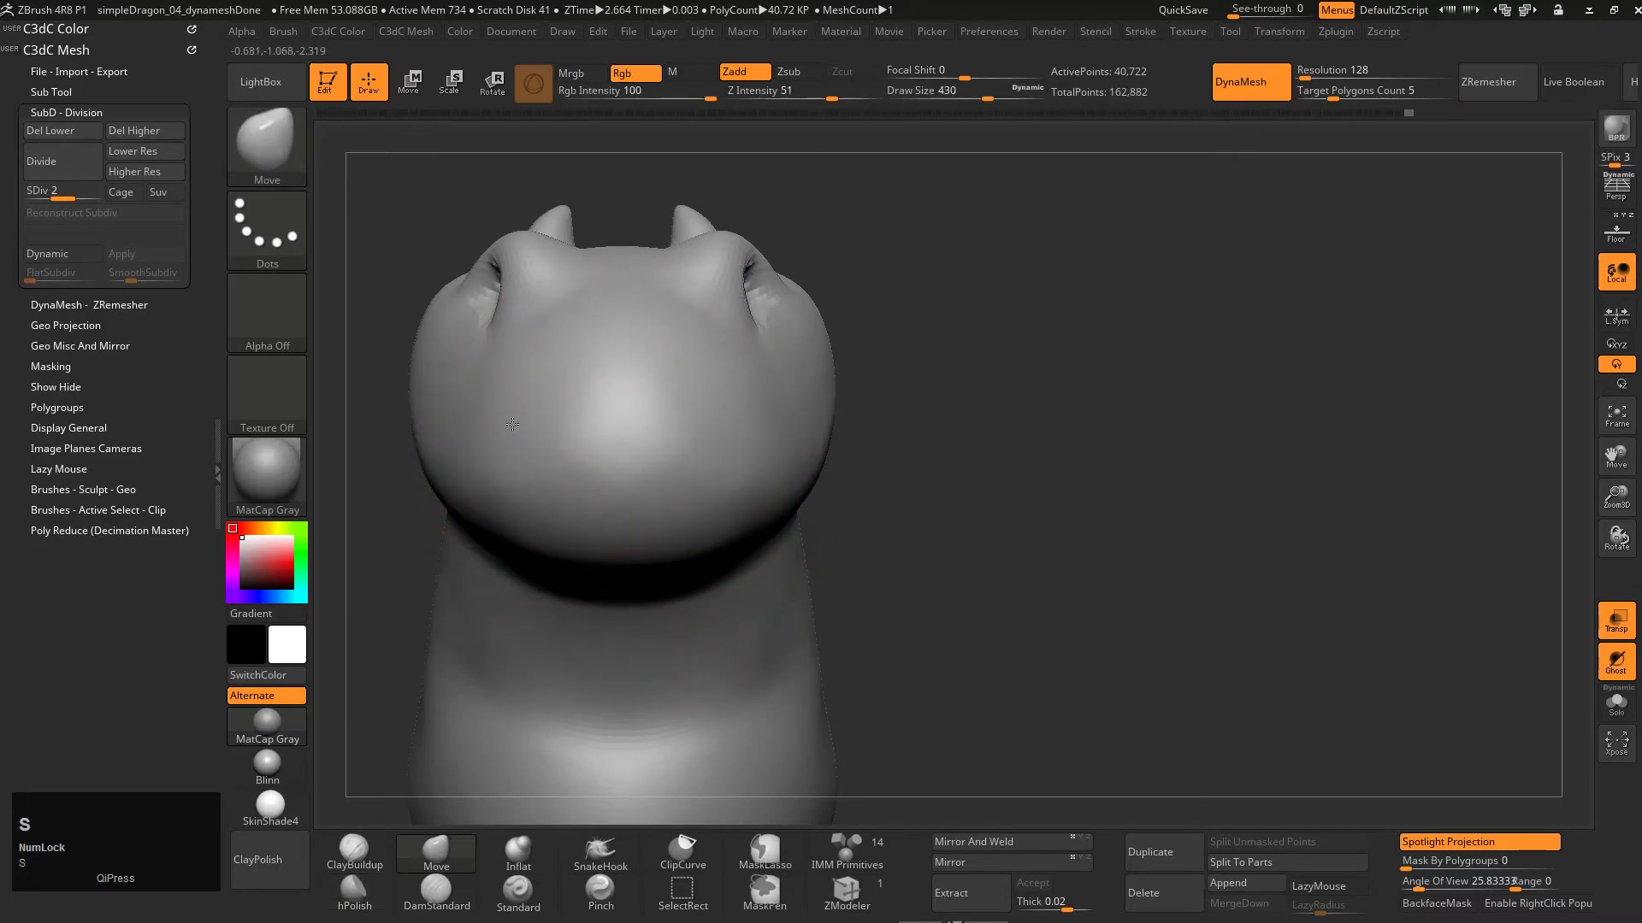
pyautogui.moveTo(454, 391); pyautogui.dragTo(459, 391)
# Smooth the sides of the neck and adjust their outline with the Move brush at draw size 666
pyautogui.keyDown('ctrl'); pyautogui.moveTo(651, 427); pyautogui.dragTo(652, 316, button='right'); pyautogui.keyUp('ctrl')
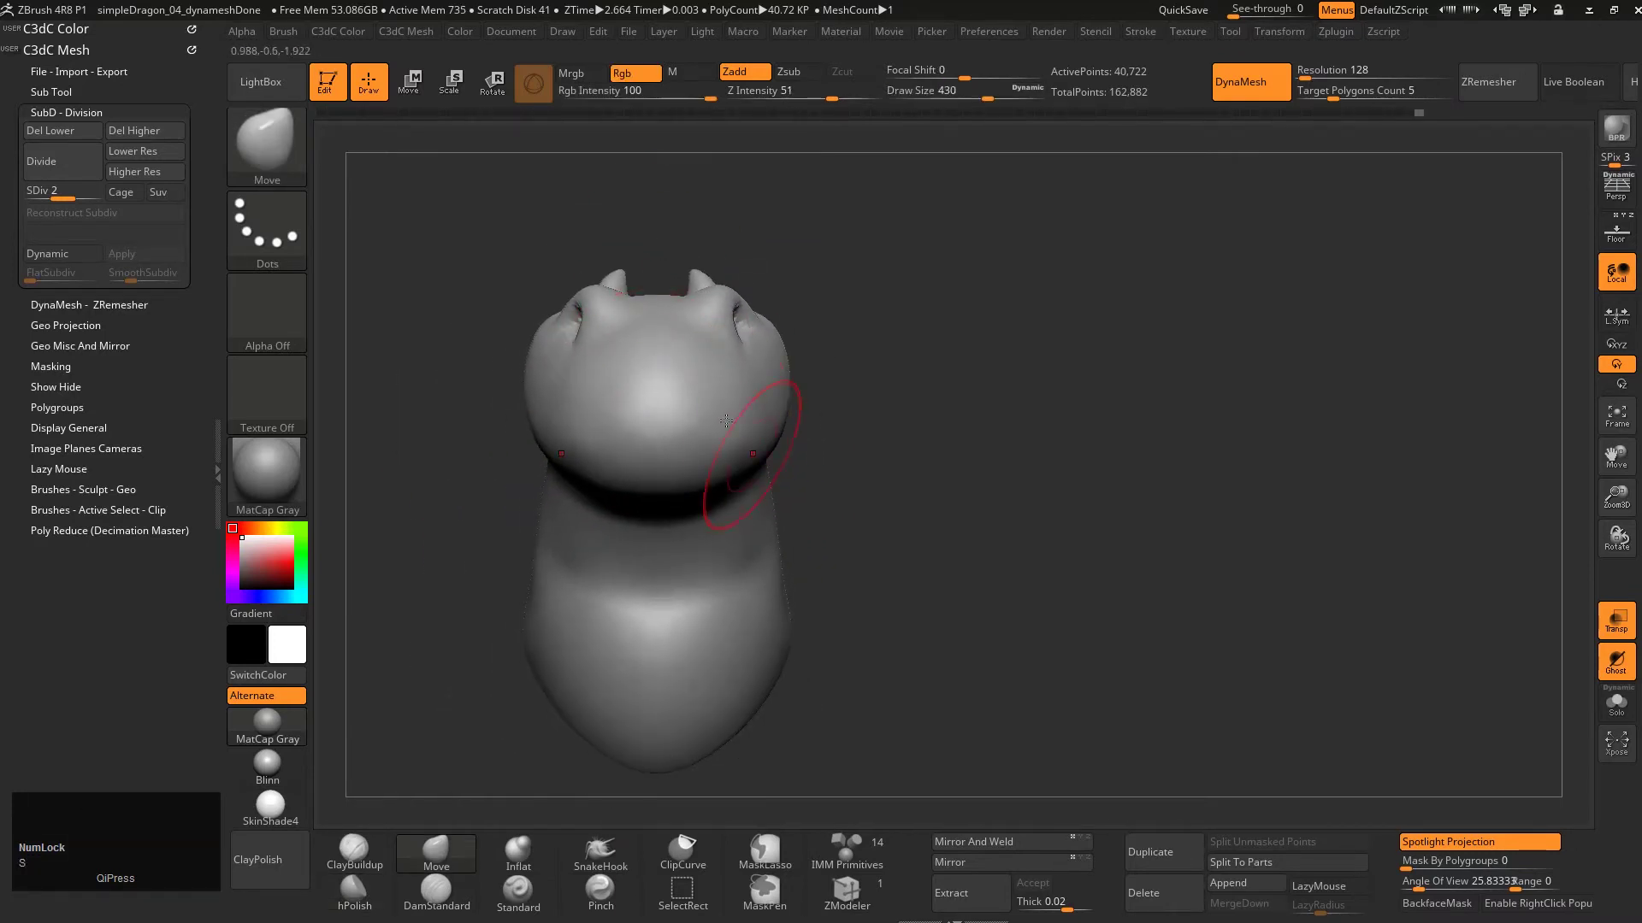
pyautogui.moveTo(751, 447); pyautogui.dragTo(640, 402, button='right')
pyautogui.moveTo(727, 359)
pyautogui.keyDown('ctrl'); pyautogui.mouseDown(button='right')
pyautogui.moveTo(759, 428)
pyautogui.moveTo(692, 384)
pyautogui.moveTo(812, 308)
pyautogui.moveTo(731, 218)
pyautogui.moveTo(787, 387)
pyautogui.mouseUp(button='right'); pyautogui.keyUp('ctrl')
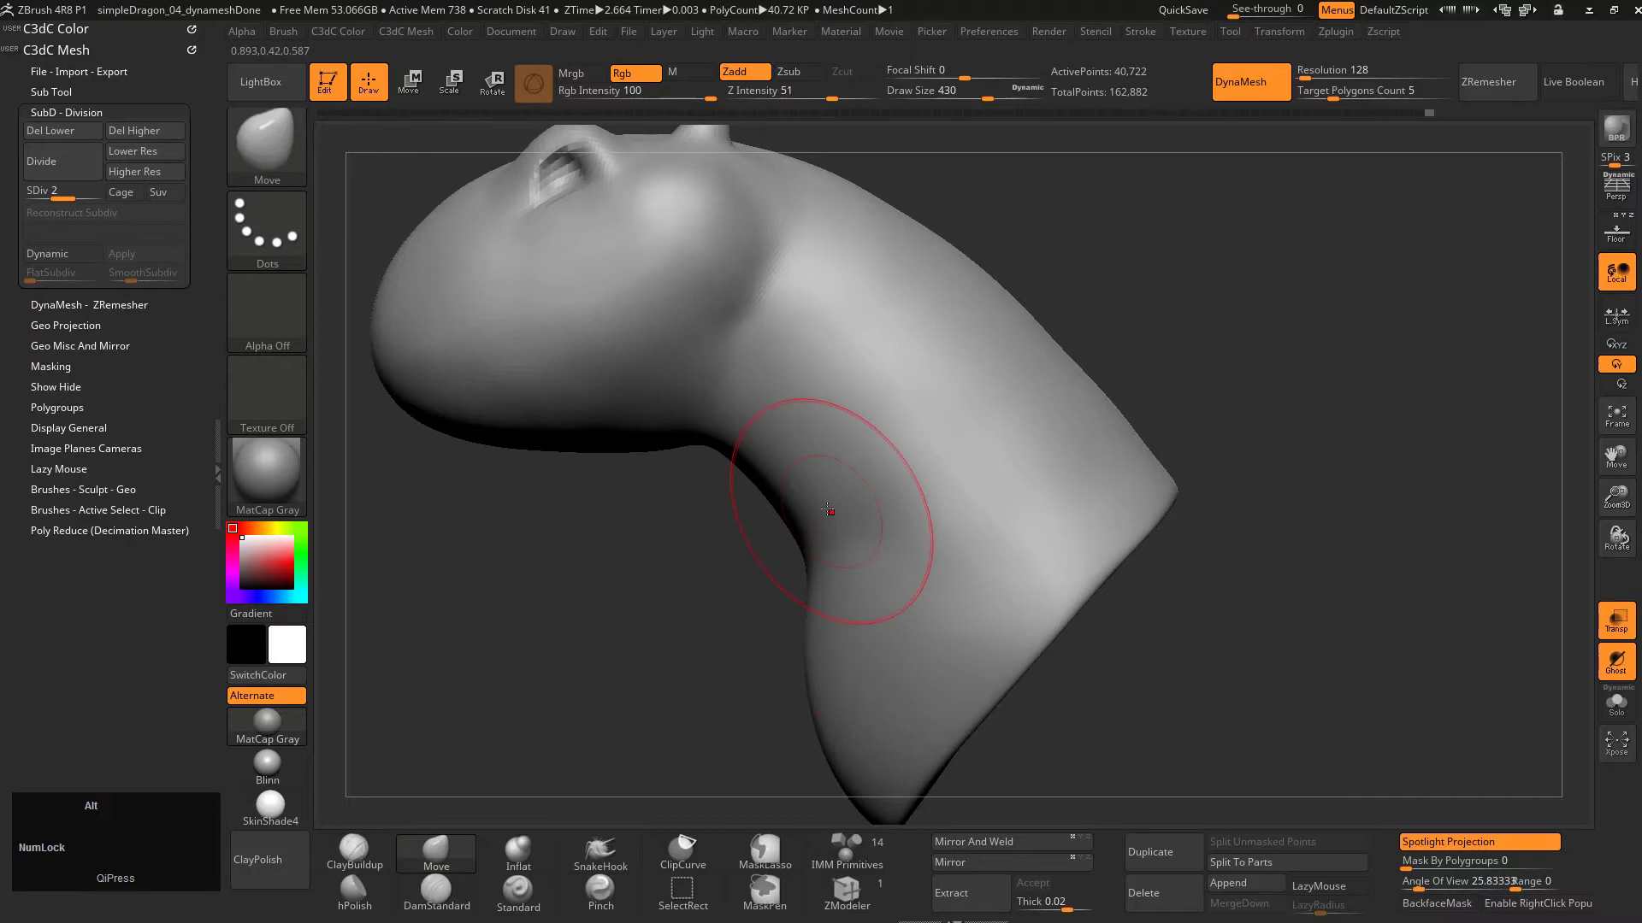
pyautogui.keyDown('alt'); pyautogui.moveTo(832, 513); pyautogui.dragTo(812, 462, button='right'); pyautogui.keyUp('alt')
pyautogui.moveTo(881, 502); pyautogui.dragTo(971, 498, button='right')
pyautogui.press('shift')
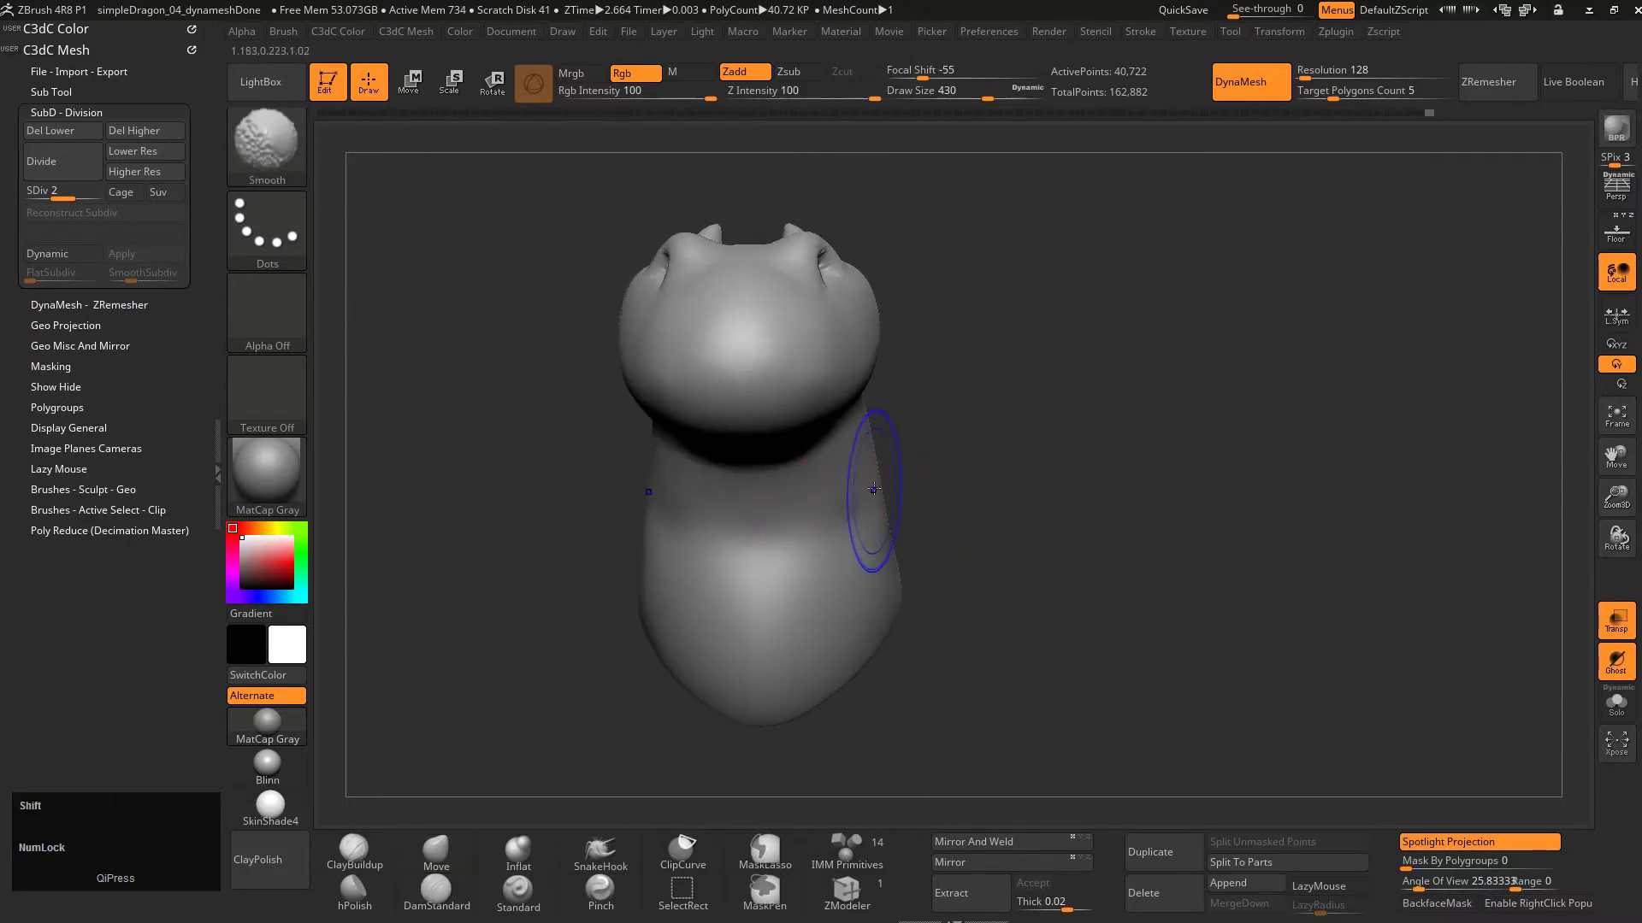
pyautogui.press('s')
pyautogui.press('s')
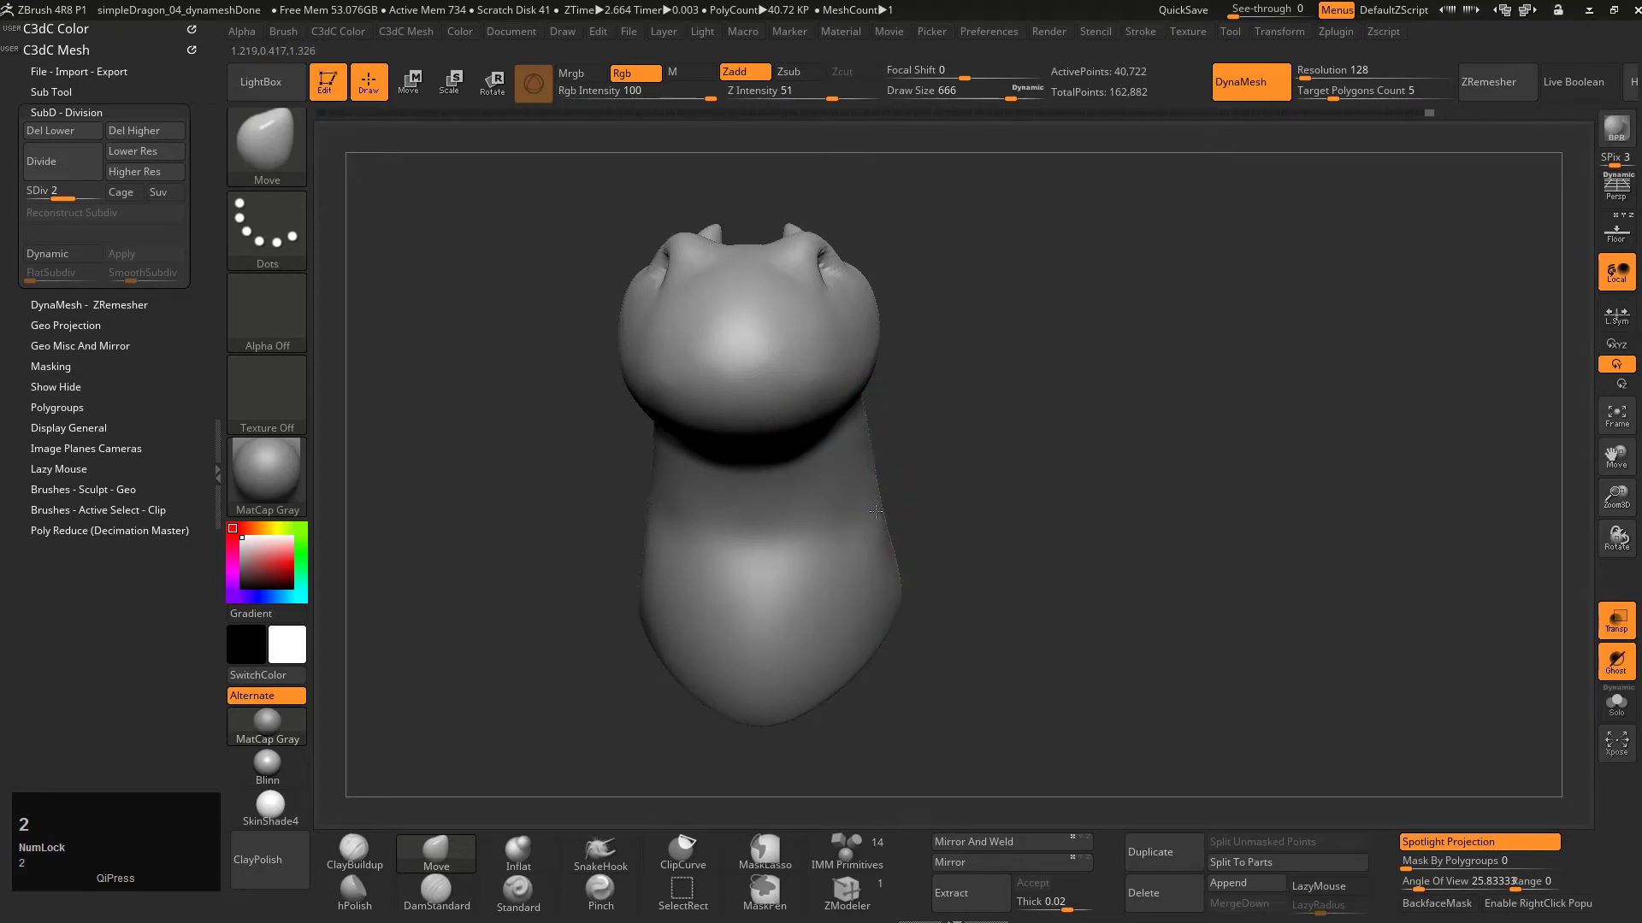
# Match the back of the cheeks and the sides of the neck to the top reference with the Move brush at draw sizes 492 and 620
pyautogui.moveTo(879, 475); pyautogui.dragTo(760, 616, button='right')
pyautogui.keyDown('alt'); pyautogui.moveTo(873, 398); pyautogui.dragTo(901, 535, button='right'); pyautogui.keyUp('alt')
pyautogui.hotkey('alt', 'g')
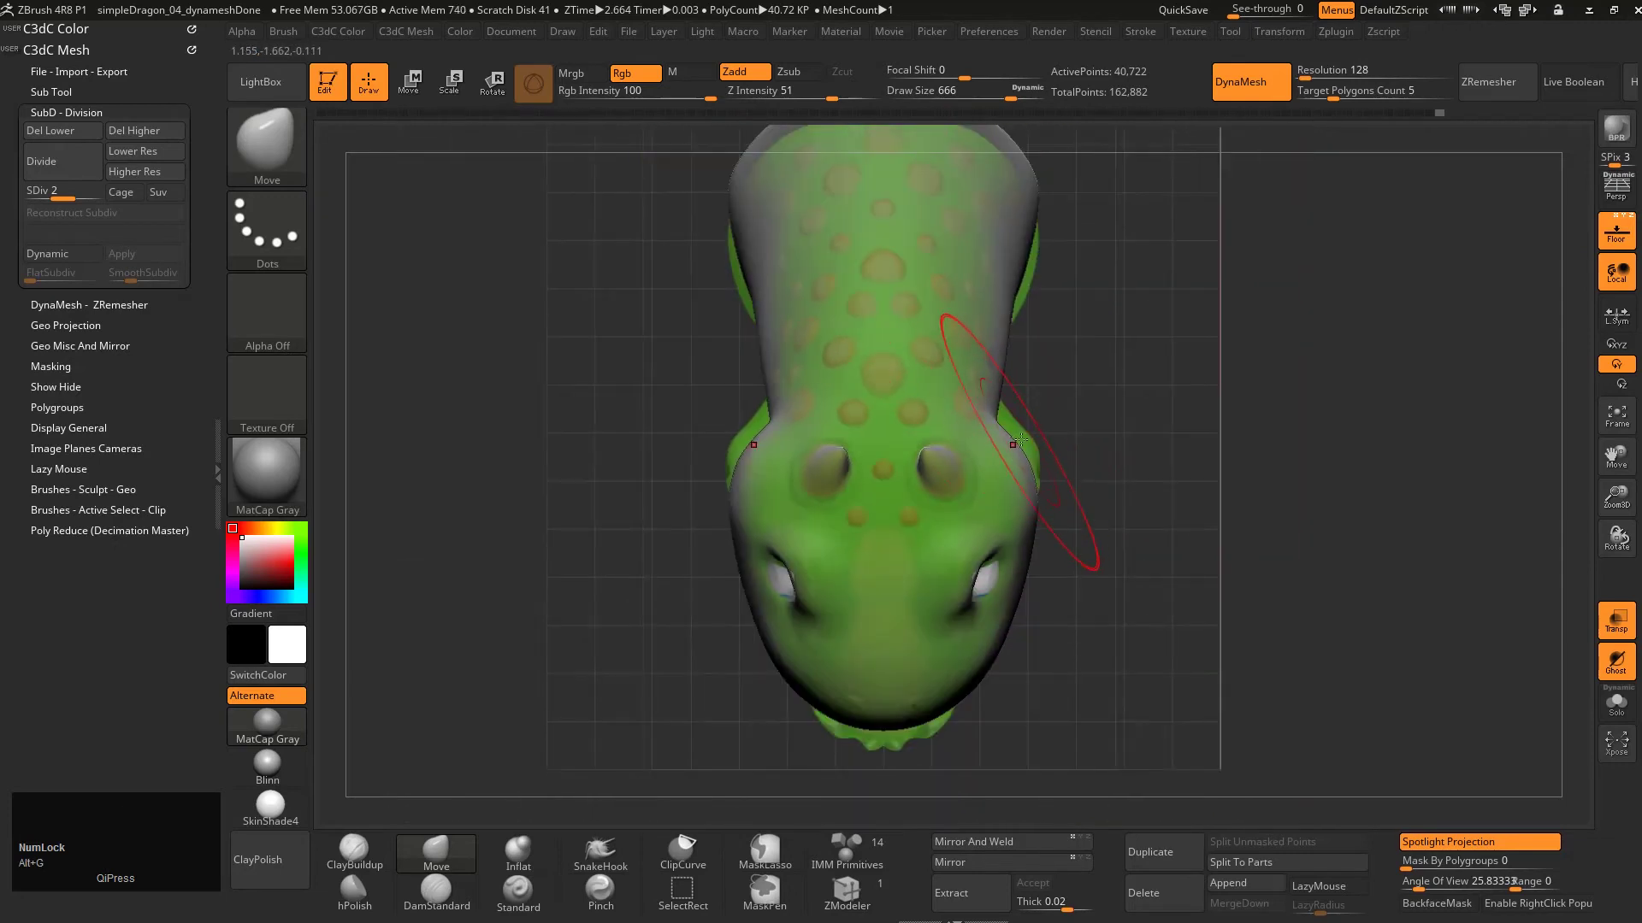
pyautogui.press('s')
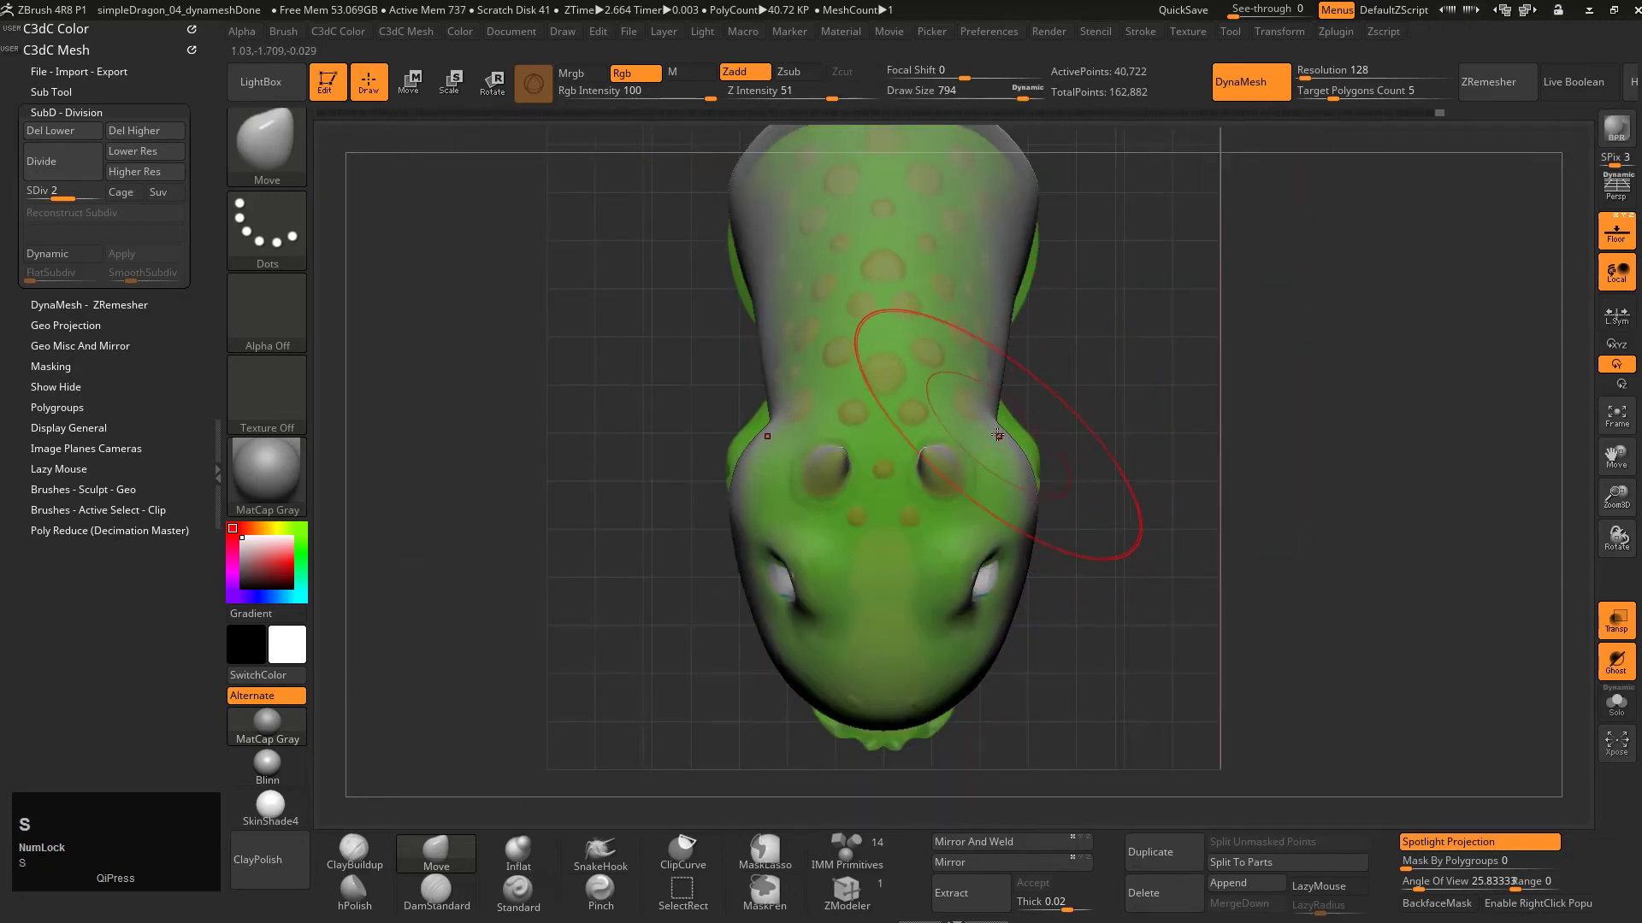
pyautogui.press('s')
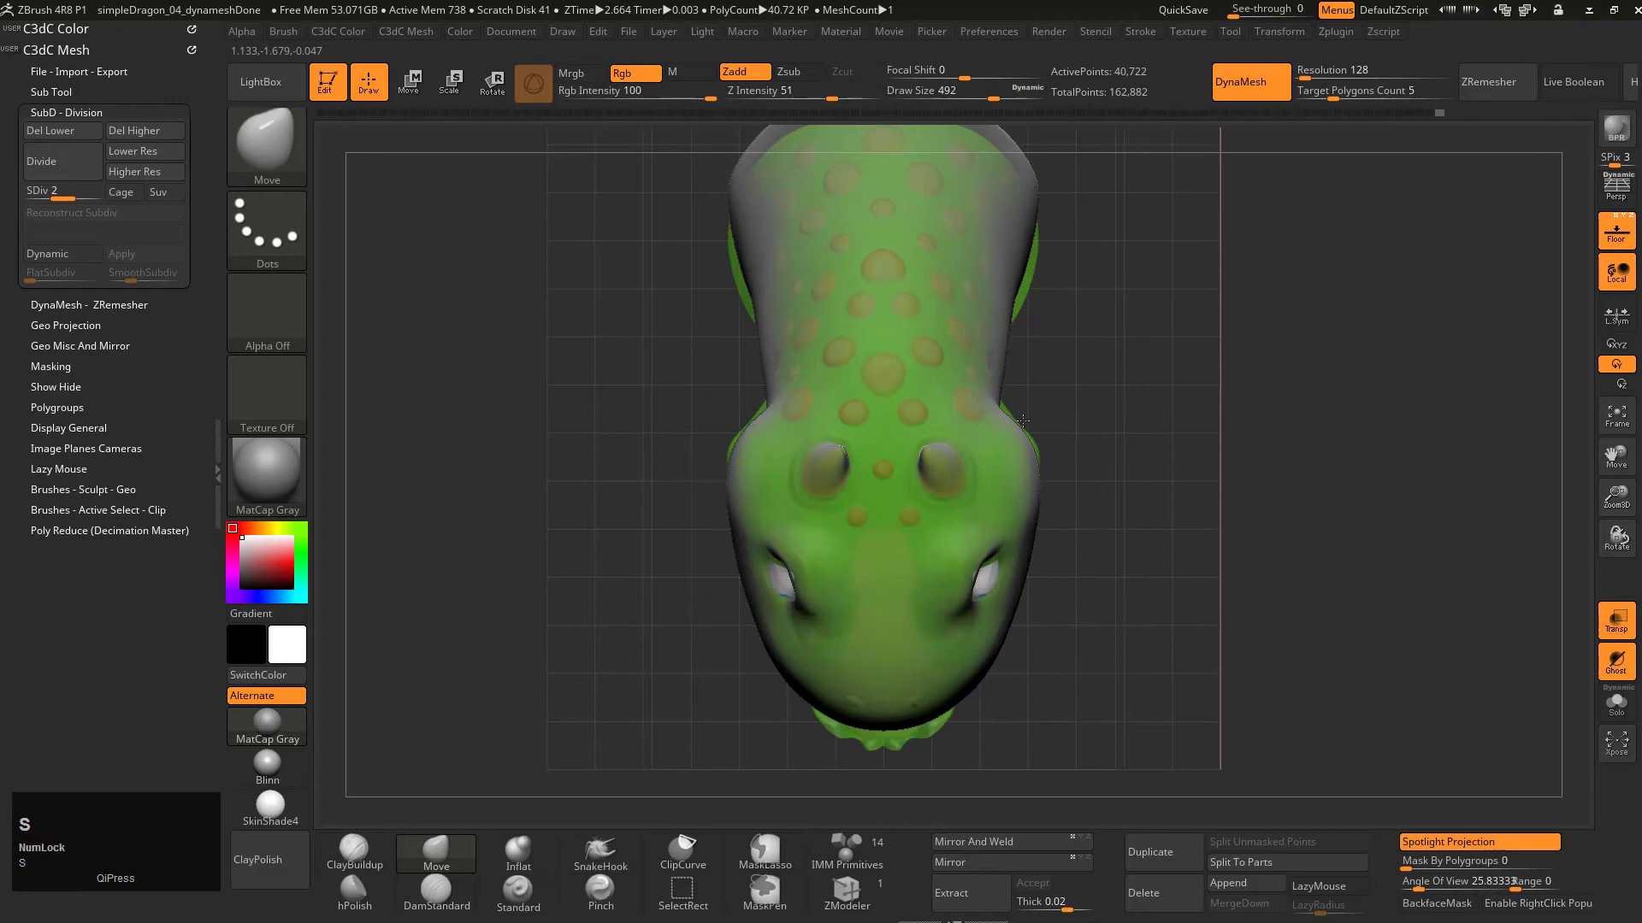
pyautogui.press('s')
pyautogui.moveTo(1000, 270); pyautogui.dragTo(1014, 271)
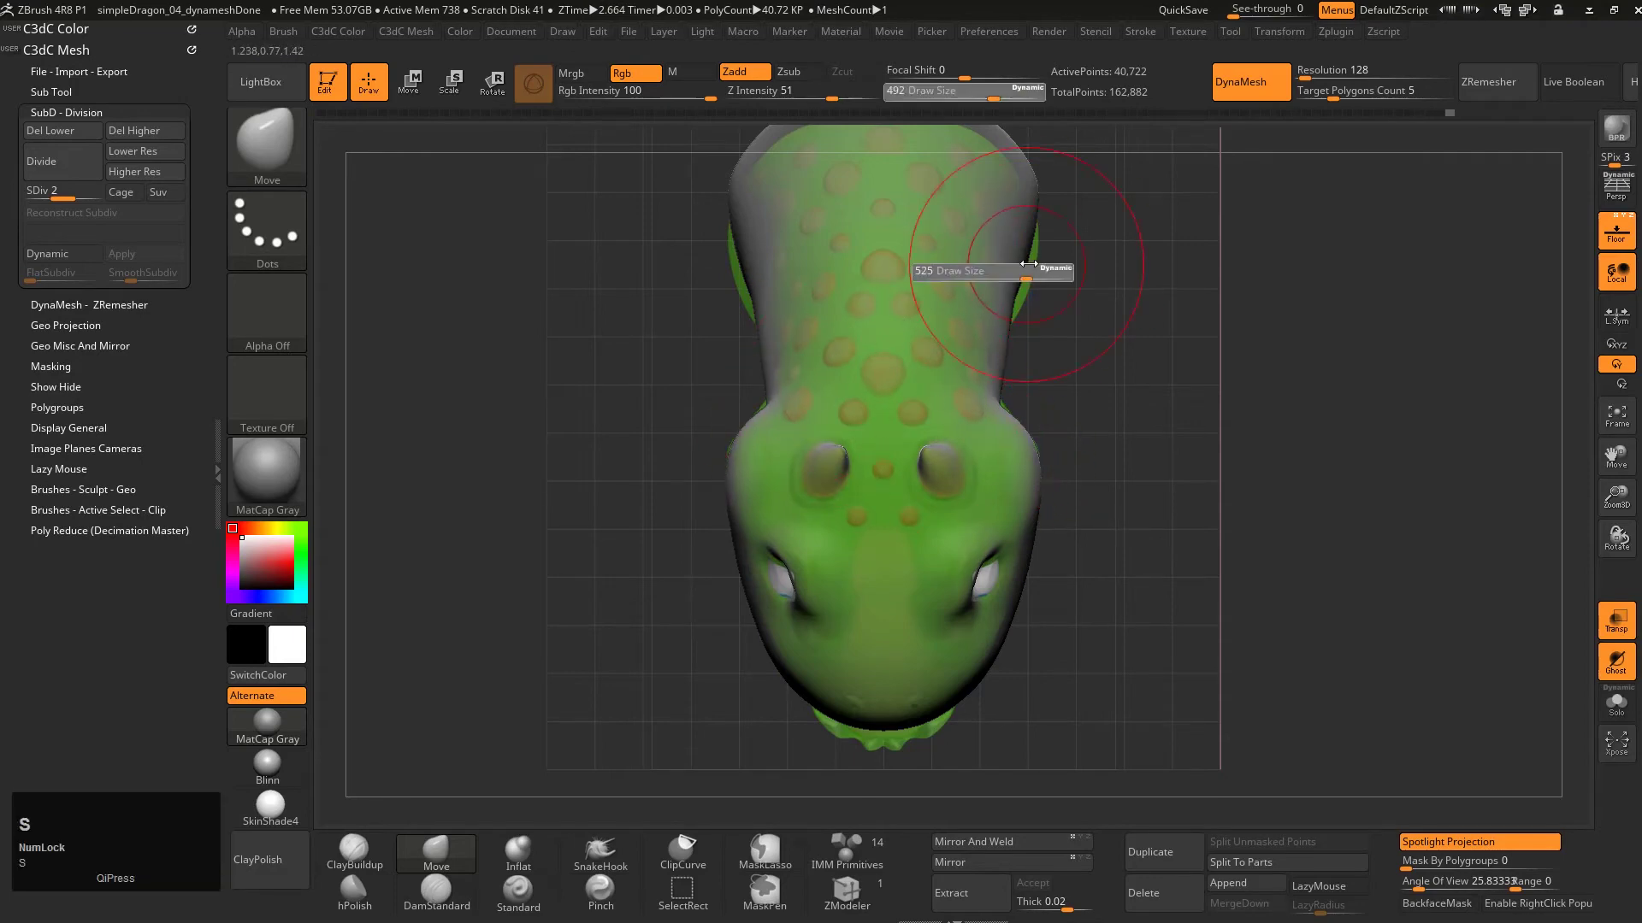
pyautogui.moveTo(972, 410)
pyautogui.keyDown('alt'); pyautogui.mouseDown(button='right')
pyautogui.moveTo(950, 331)
pyautogui.moveTo(856, 470)
pyautogui.mouseUp(button='right'); pyautogui.keyUp('alt')
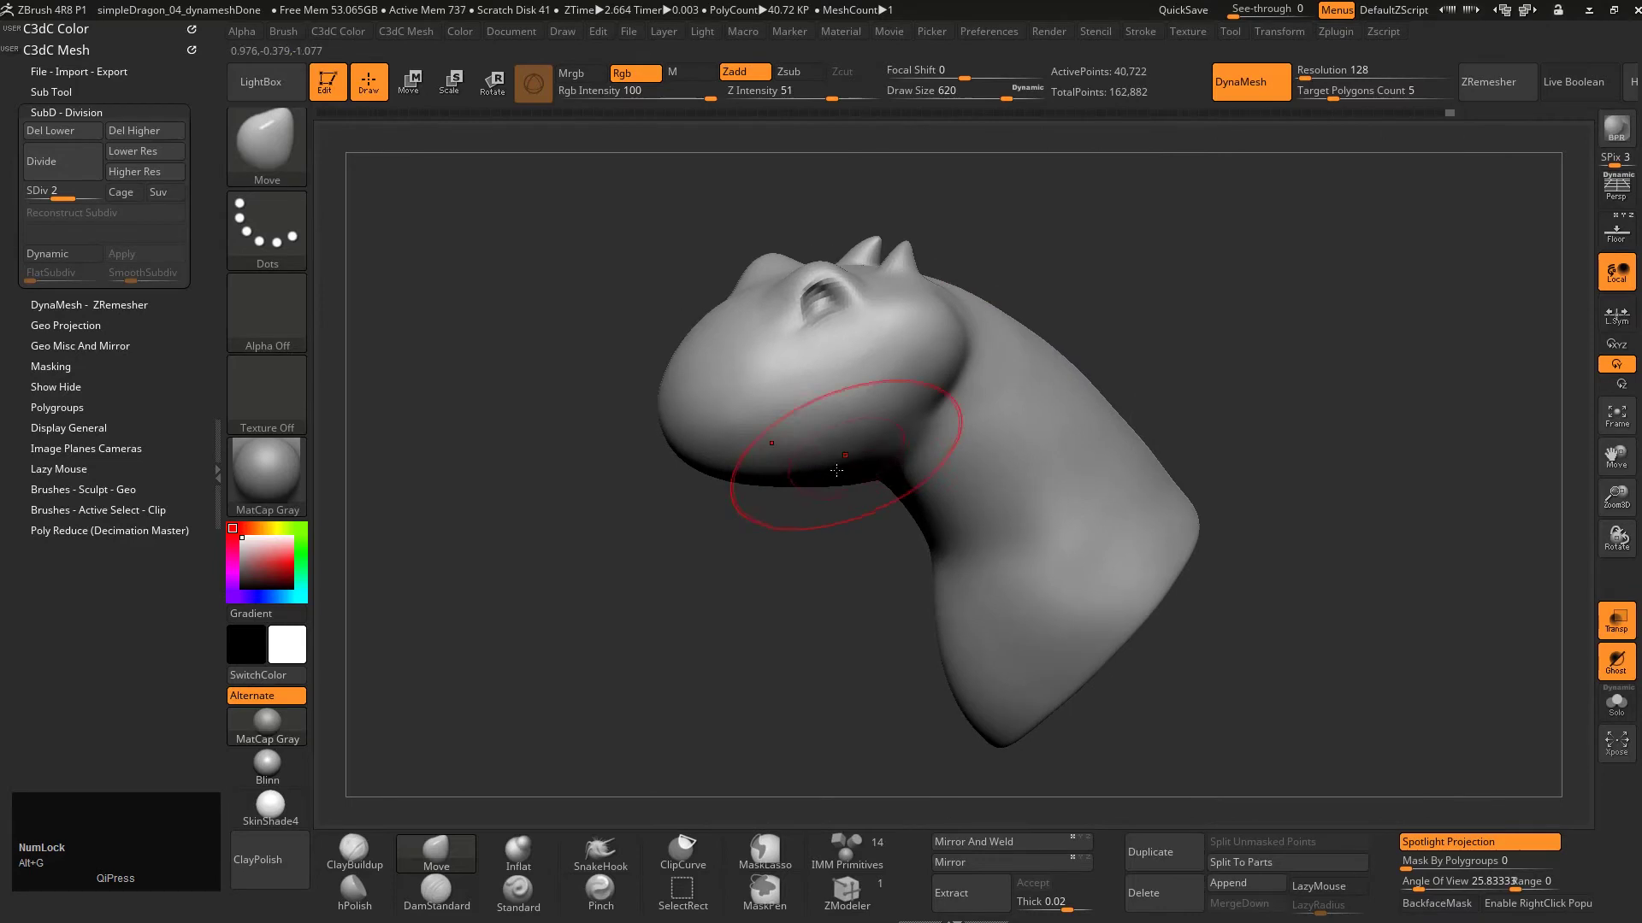
# Divide the dragon mesh twice up to subdivision level 4
pyautogui.moveTo(836, 470)
pyautogui.mouseDown(button='right')
pyautogui.moveTo(908, 505)
pyautogui.moveTo(885, 417)
pyautogui.moveTo(772, 439)
pyautogui.moveTo(971, 389)
pyautogui.mouseUp(button='right')
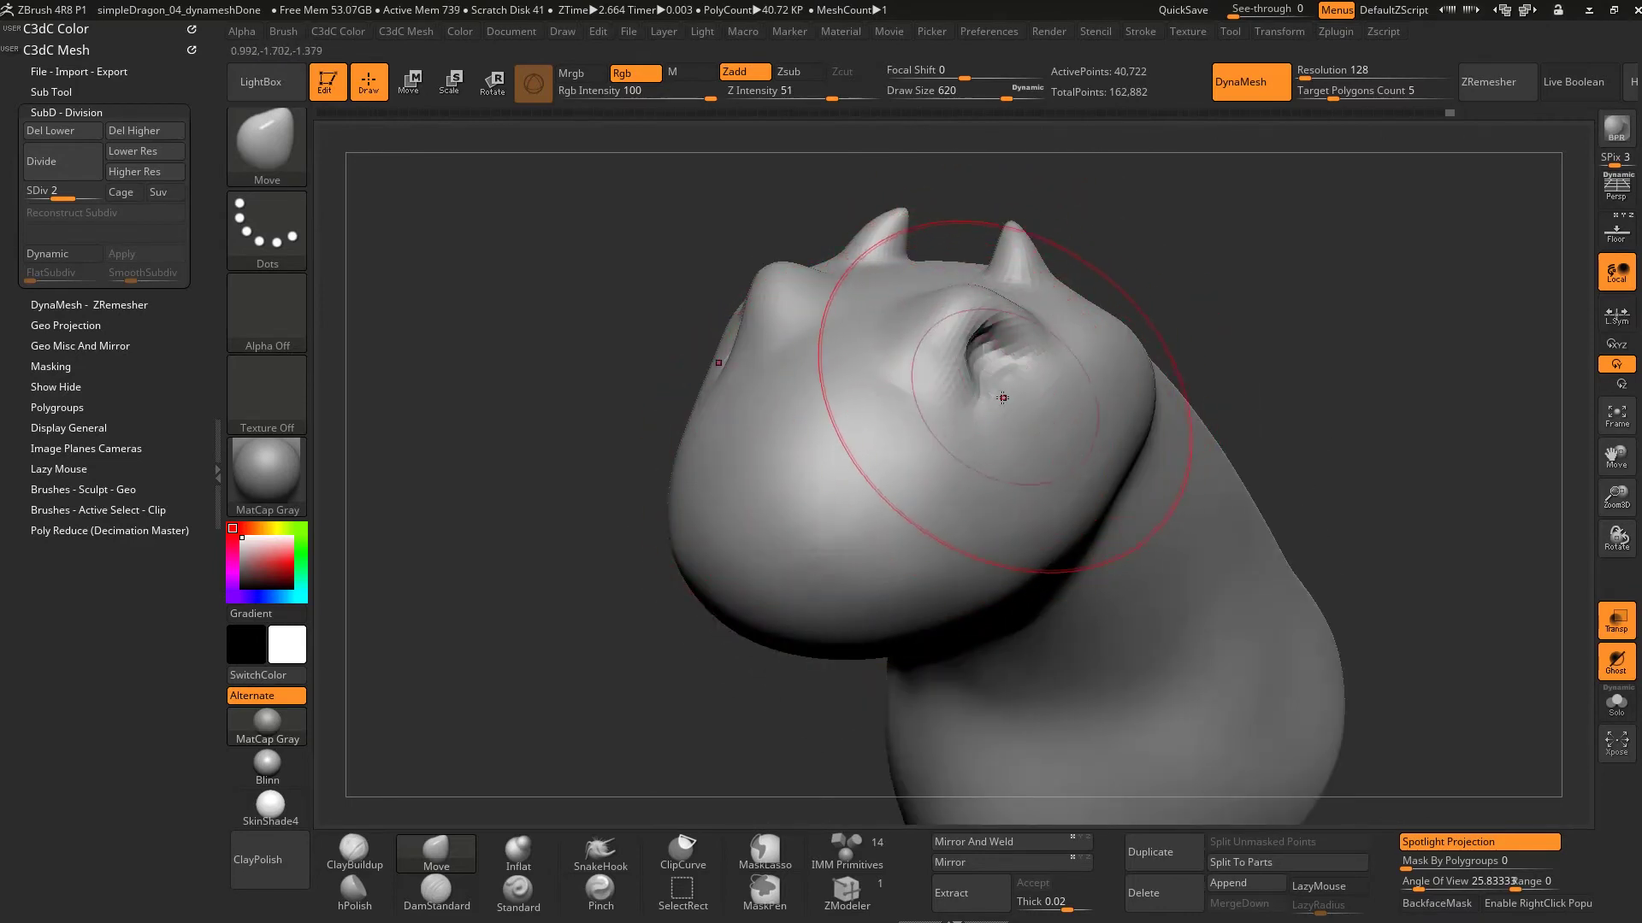
pyautogui.press('ctrl')
pyautogui.hotkey('ctrl', 'd')
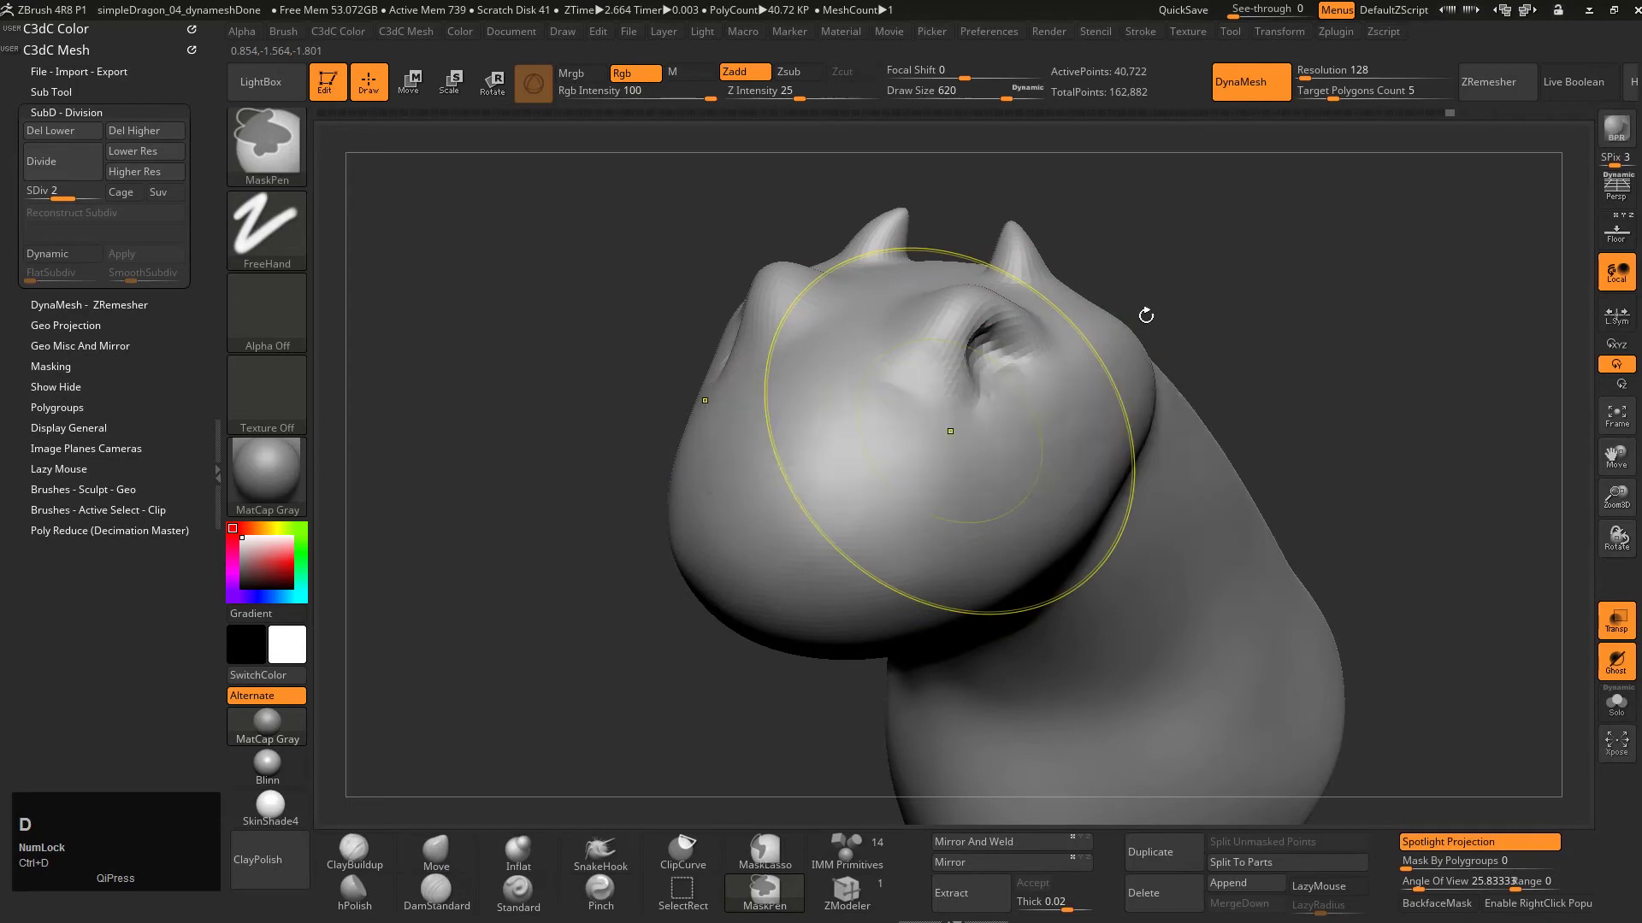
pyautogui.moveTo(1021, 437)
pyautogui.keyDown('alt'); pyautogui.mouseDown(button='right')
pyautogui.moveTo(912, 393)
pyautogui.moveTo(1009, 453)
pyautogui.mouseUp(button='right'); pyautogui.keyUp('alt')
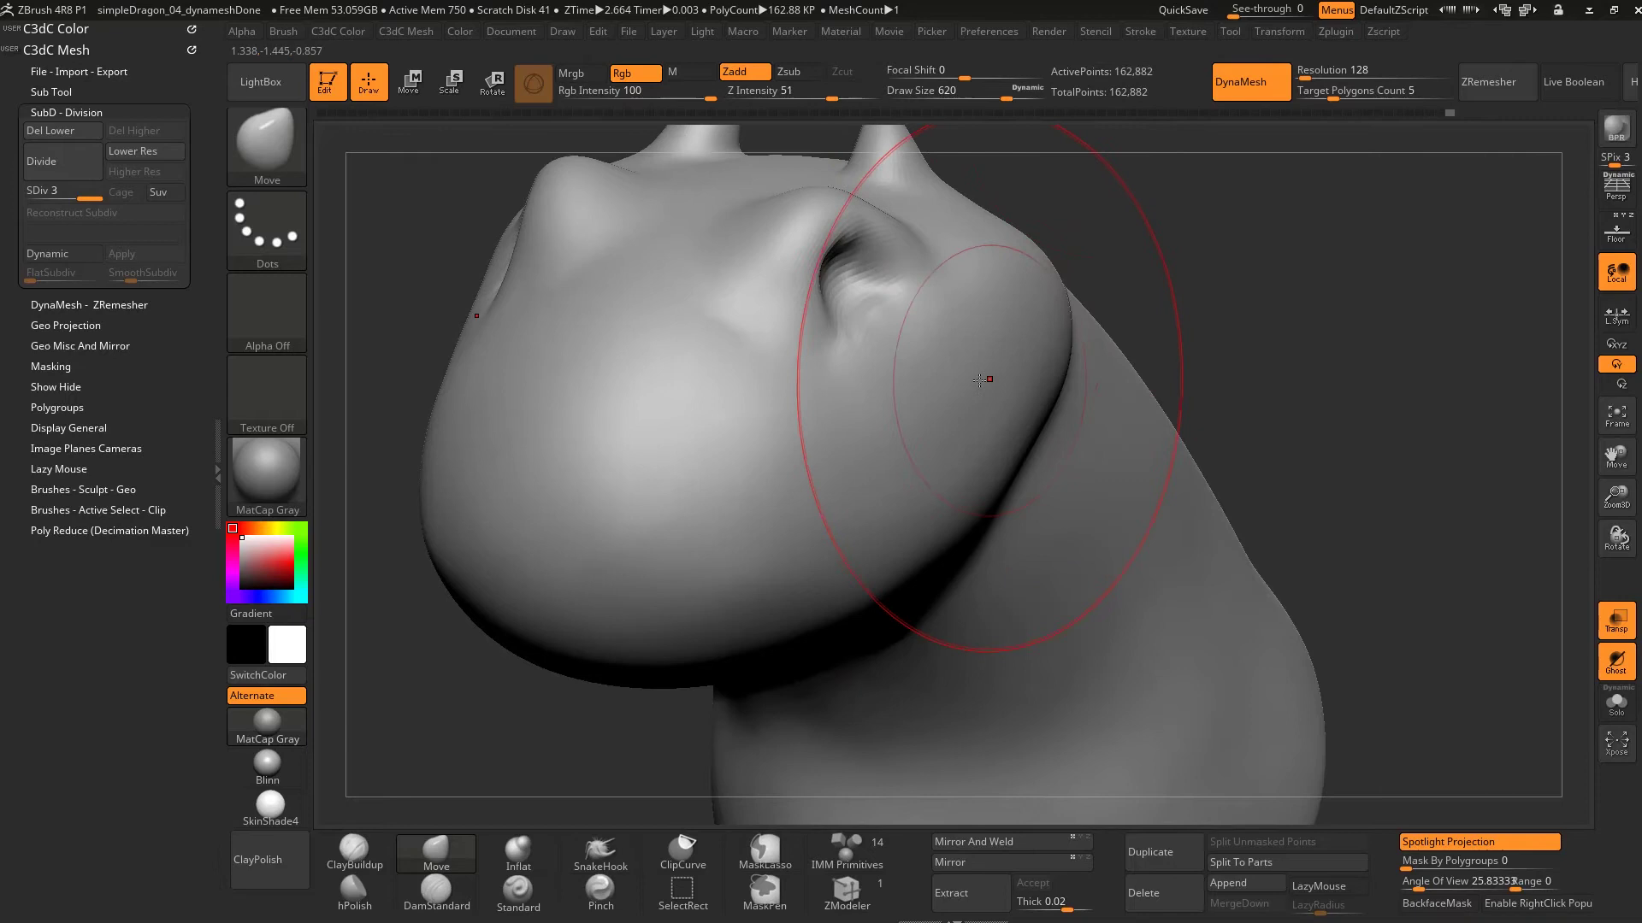
pyautogui.hotkey('ctrl', 'd')
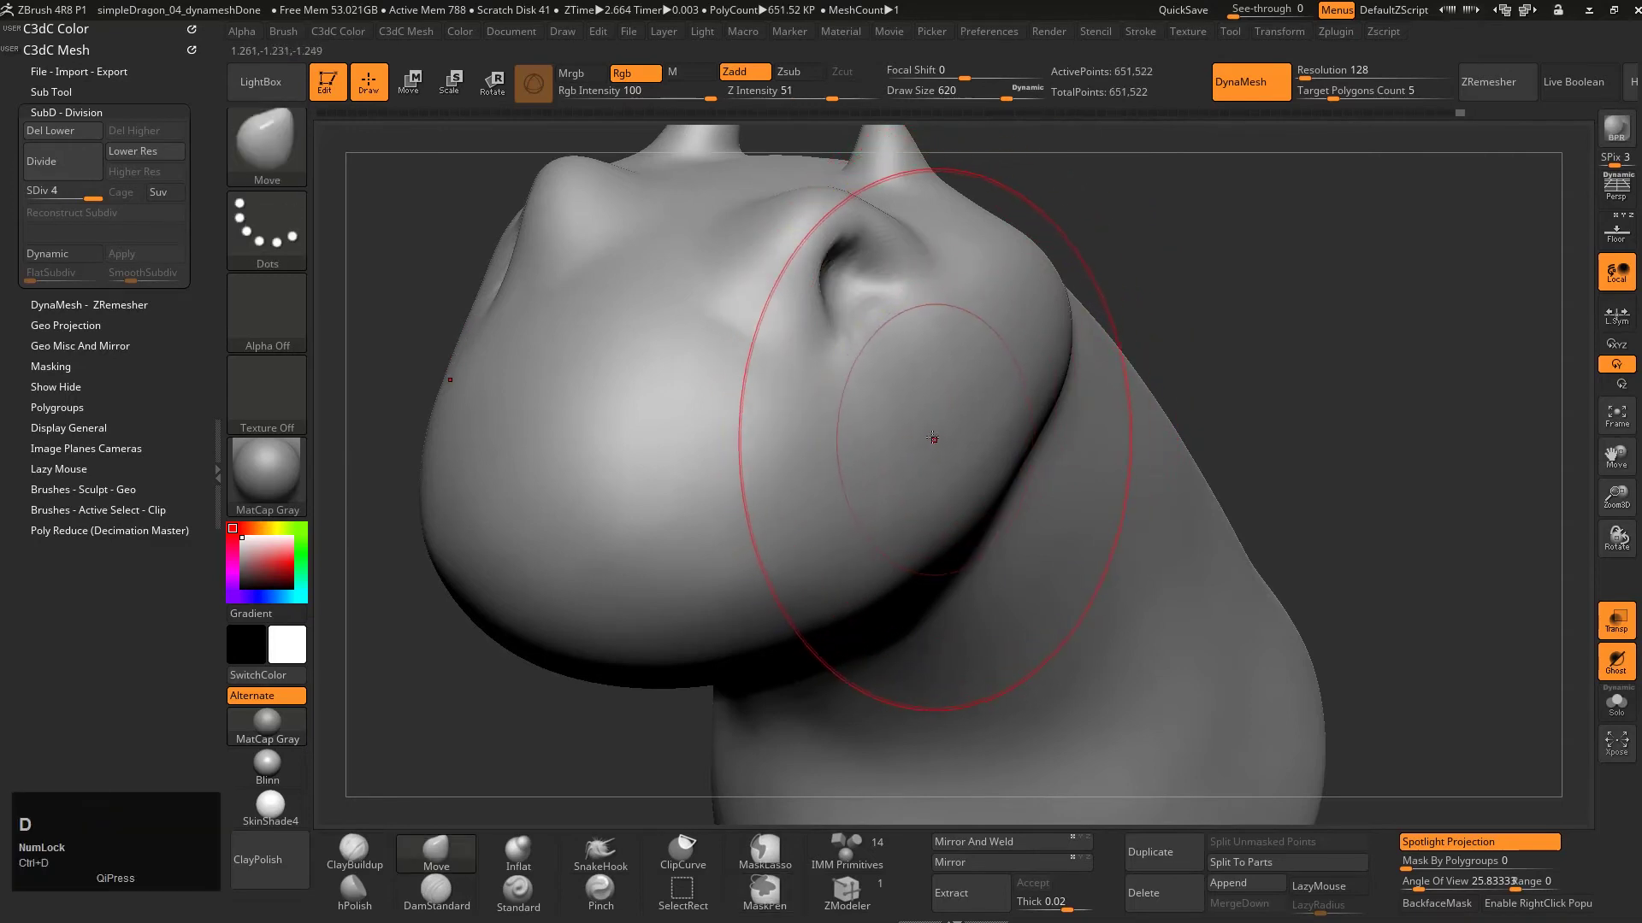
# Build up a lower eyelid beneath the eyeball with the ClayBuildup brush at draw size 108 and smooth it
pyautogui.moveTo(1051, 322)
pyautogui.keyDown('alt'); pyautogui.mouseDown(button='right')
pyautogui.moveTo(1067, 329)
pyautogui.moveTo(932, 342)
pyautogui.mouseUp(button='right'); pyautogui.keyUp('alt')
pyautogui.press('s')
pyautogui.moveTo(910, 359); pyautogui.dragTo(875, 363)
pyautogui.keyDown('alt'); pyautogui.moveTo(891, 359); pyautogui.dragTo(936, 345, button='right'); pyautogui.keyUp('alt')
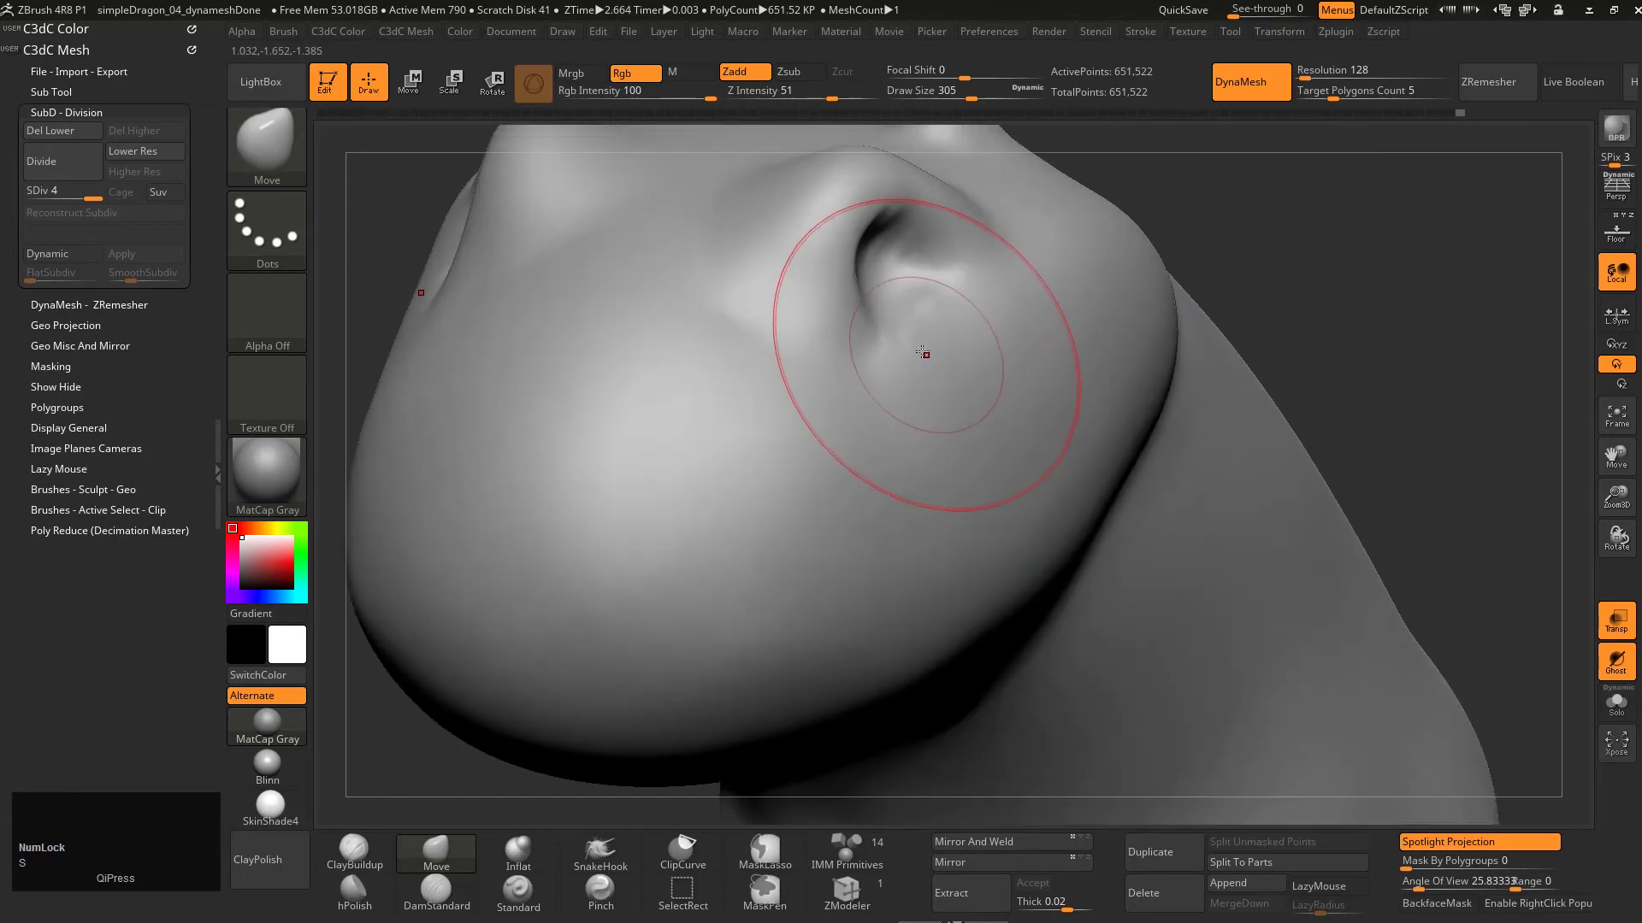
pyautogui.press('4')
pyautogui.press('s')
pyautogui.moveTo(995, 340); pyautogui.dragTo(961, 340)
pyautogui.moveTo(941, 308); pyautogui.dragTo(911, 313, button='right')
pyautogui.moveTo(953, 301); pyautogui.dragTo(903, 331)
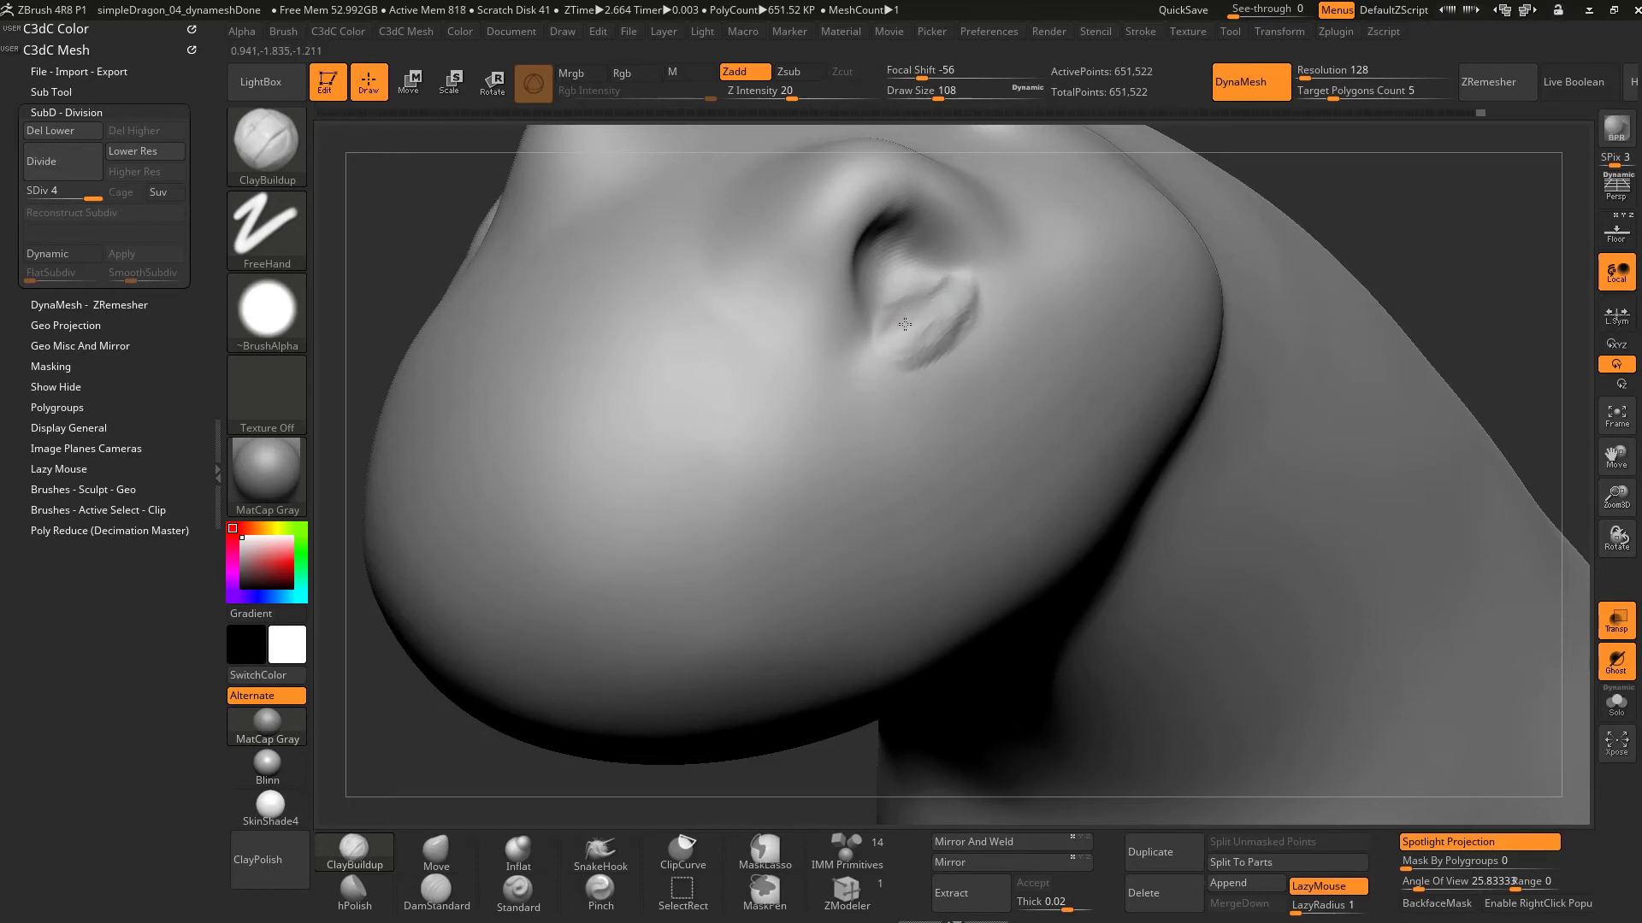
pyautogui.moveTo(893, 274); pyautogui.dragTo(887, 274, button='right')
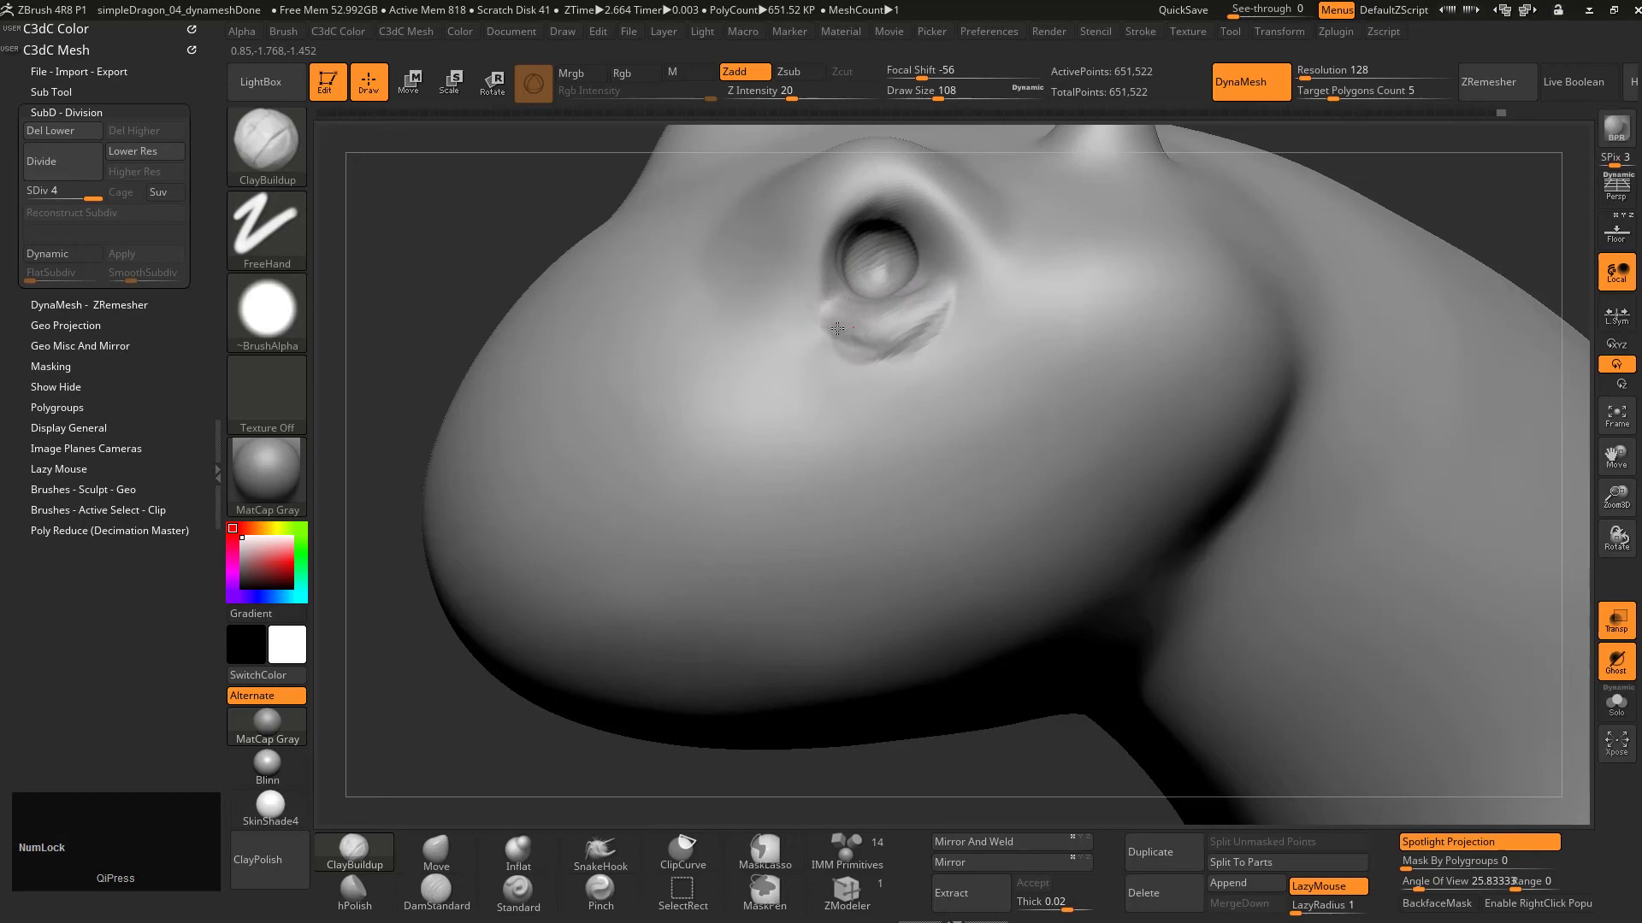
pyautogui.moveTo(900, 342)
pyautogui.keyDown('shift'); pyautogui.mouseDown()
pyautogui.moveTo(890, 362)
pyautogui.moveTo(904, 334)
pyautogui.mouseUp(); pyautogui.keyUp('shift')
# Smooth the upper rim of the eye socket under the brow
pyautogui.moveTo(864, 321); pyautogui.dragTo(939, 291, button='right')
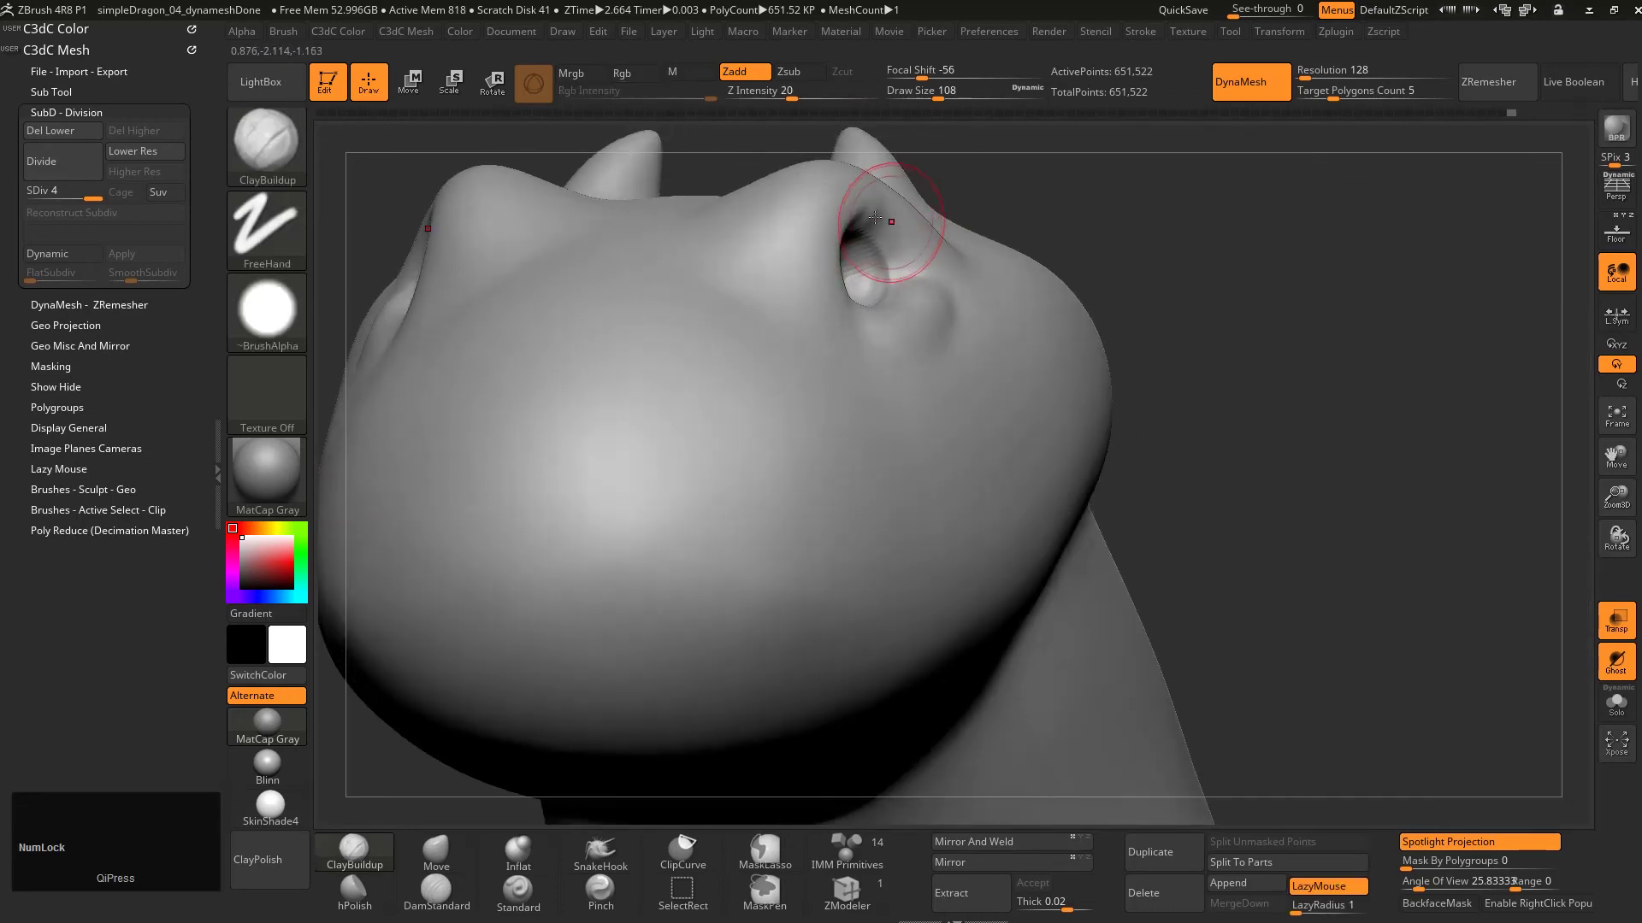
pyautogui.moveTo(875, 218); pyautogui.dragTo(929, 225, button='right')
pyautogui.press('shift')
pyautogui.keyDown('shift'); pyautogui.moveTo(872, 187); pyautogui.dragTo(893, 202); pyautogui.keyUp('shift')
# Build up the front end of the brow ridge with the ClayBuildup brush and undo the last stroke
pyautogui.moveTo(894, 202); pyautogui.dragTo(783, 274, button='right')
pyautogui.moveTo(782, 291); pyautogui.dragTo(808, 264)
pyautogui.moveTo(808, 263)
pyautogui.keyDown('alt'); pyautogui.mouseDown(button='right')
pyautogui.moveTo(864, 505)
pyautogui.moveTo(842, 458)
pyautogui.mouseUp(button='right'); pyautogui.keyUp('alt')
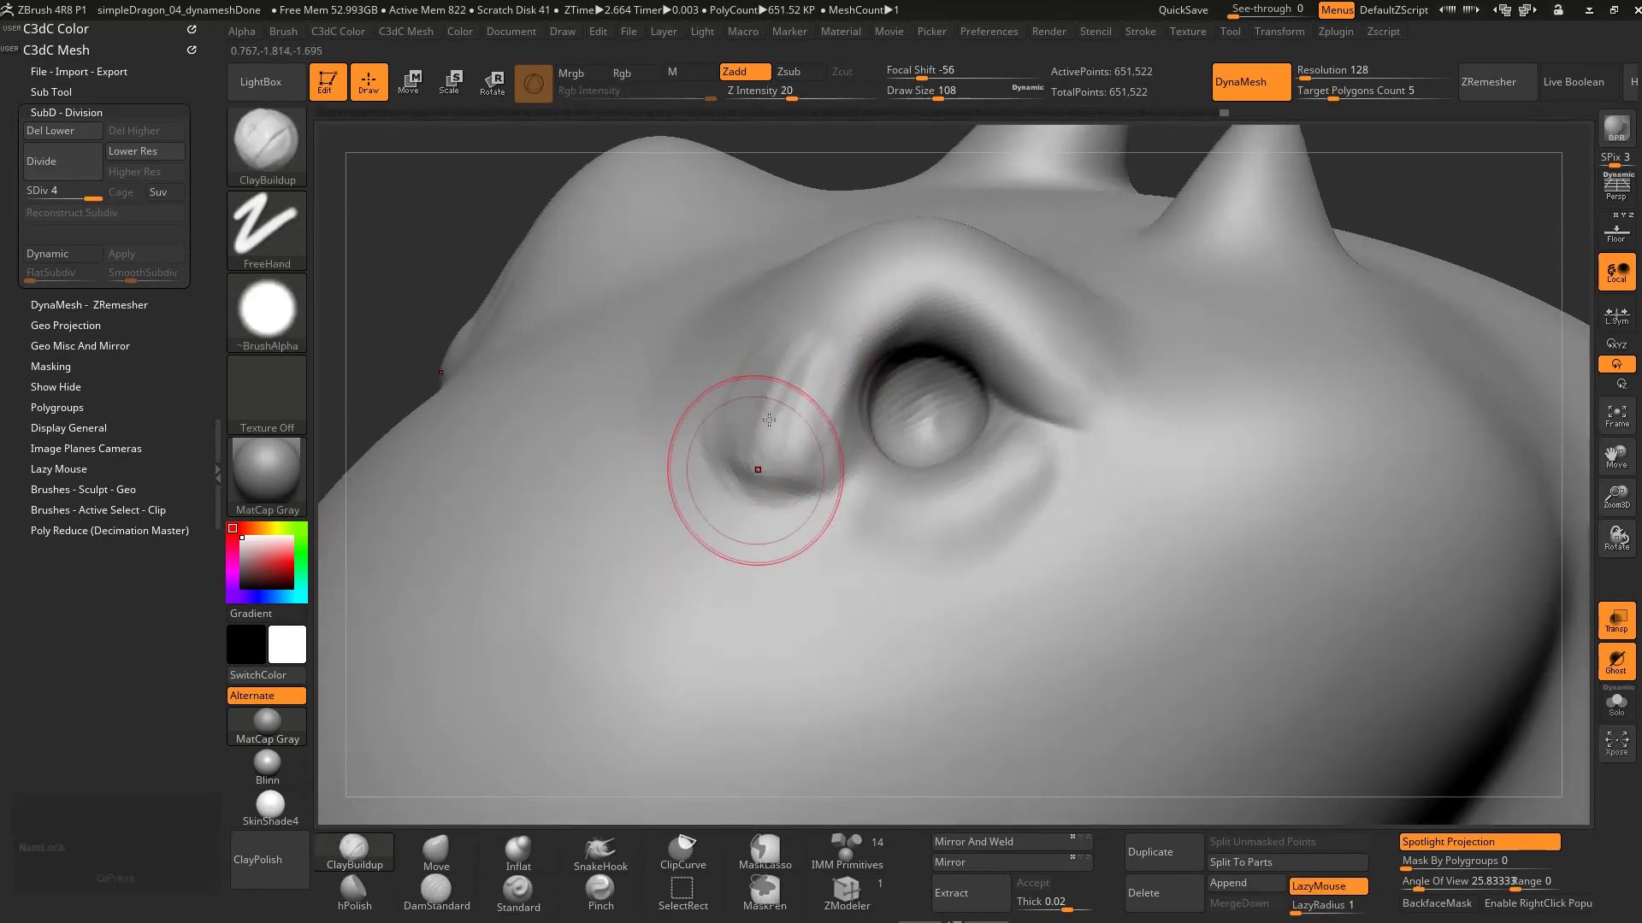
pyautogui.moveTo(755, 465)
pyautogui.mouseDown()
pyautogui.moveTo(832, 414)
pyautogui.moveTo(796, 362)
pyautogui.moveTo(817, 411)
pyautogui.moveTo(808, 468)
pyautogui.mouseUp()
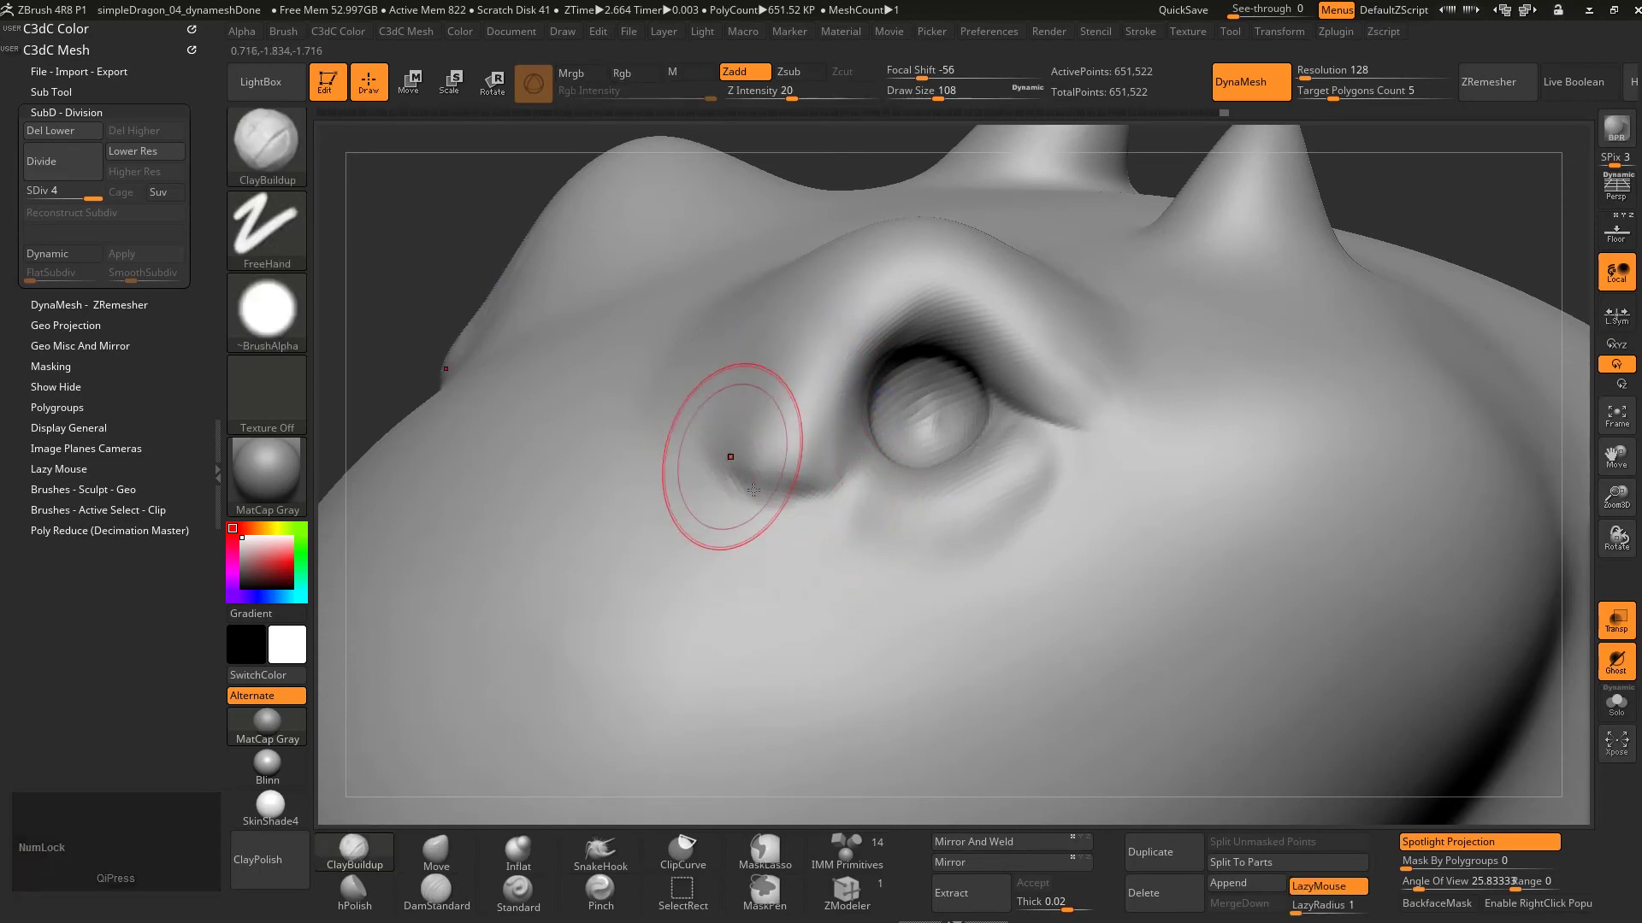
pyautogui.moveTo(821, 547)
pyautogui.keyDown('alt'); pyautogui.mouseDown(button='right')
pyautogui.moveTo(744, 509)
pyautogui.moveTo(749, 528)
pyautogui.moveTo(687, 416)
pyautogui.mouseUp(button='right'); pyautogui.keyUp('alt')
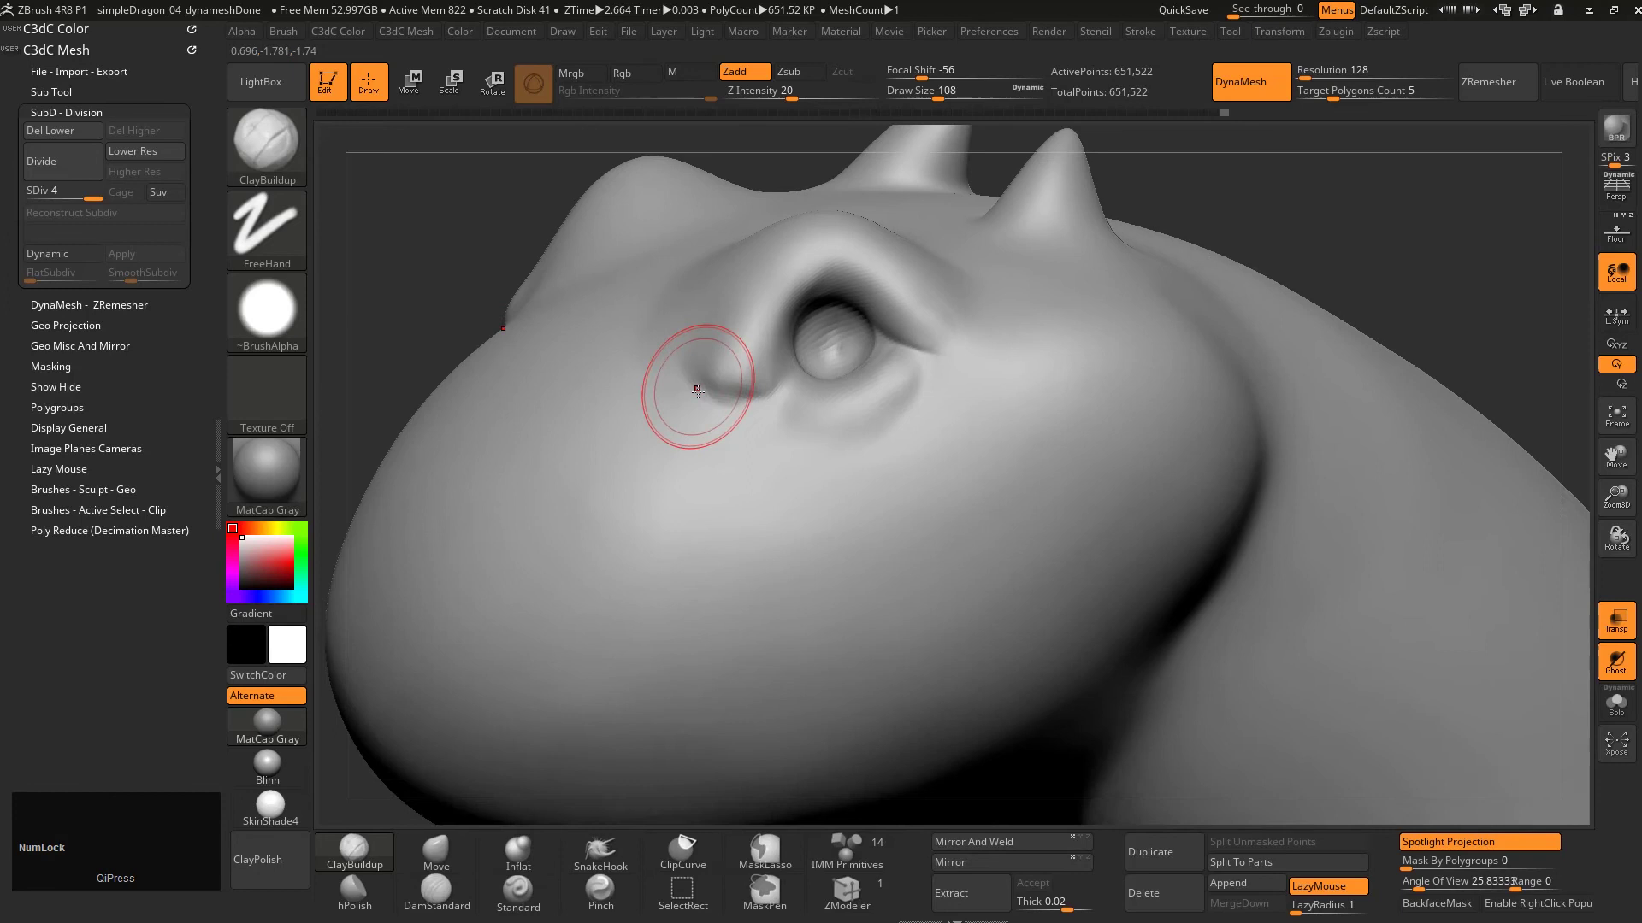
pyautogui.hotkey('ctrl', 'z')
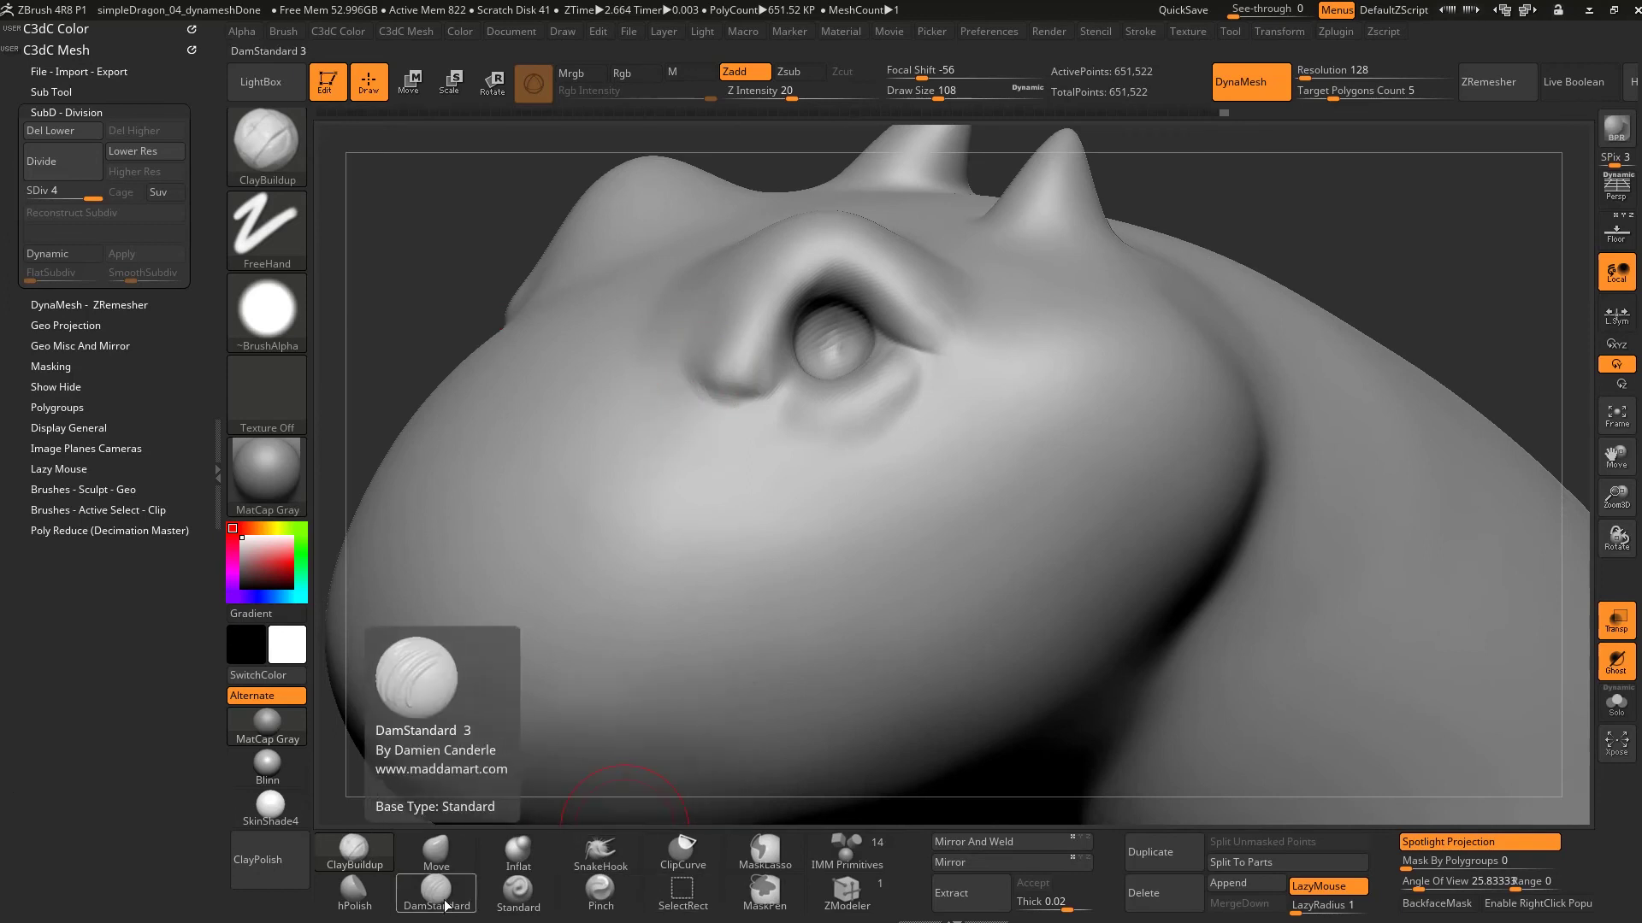
# Try the DamStandard brush on the cheek, undo the test stroke, and carve a crease under the brow ridge's front end at draw size 108
pyautogui.click(436, 889)
pyautogui.moveTo(558, 560)
pyautogui.mouseDown()
pyautogui.moveTo(769, 496)
pyautogui.moveTo(949, 479)
pyautogui.mouseUp()
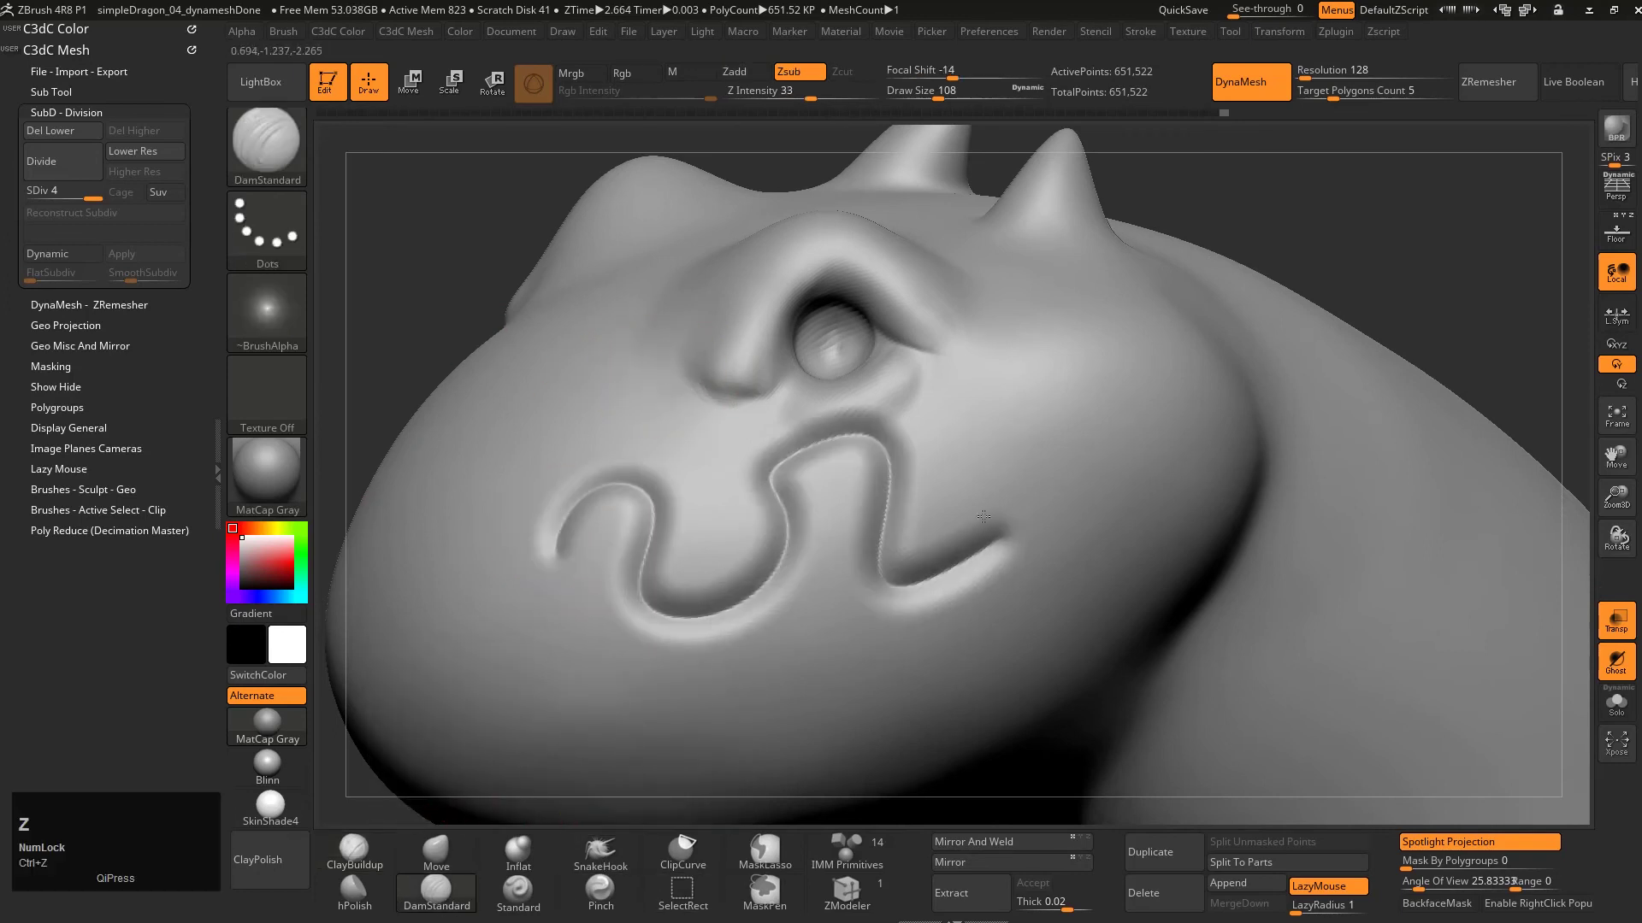
pyautogui.hotkey('ctrl', 'z')
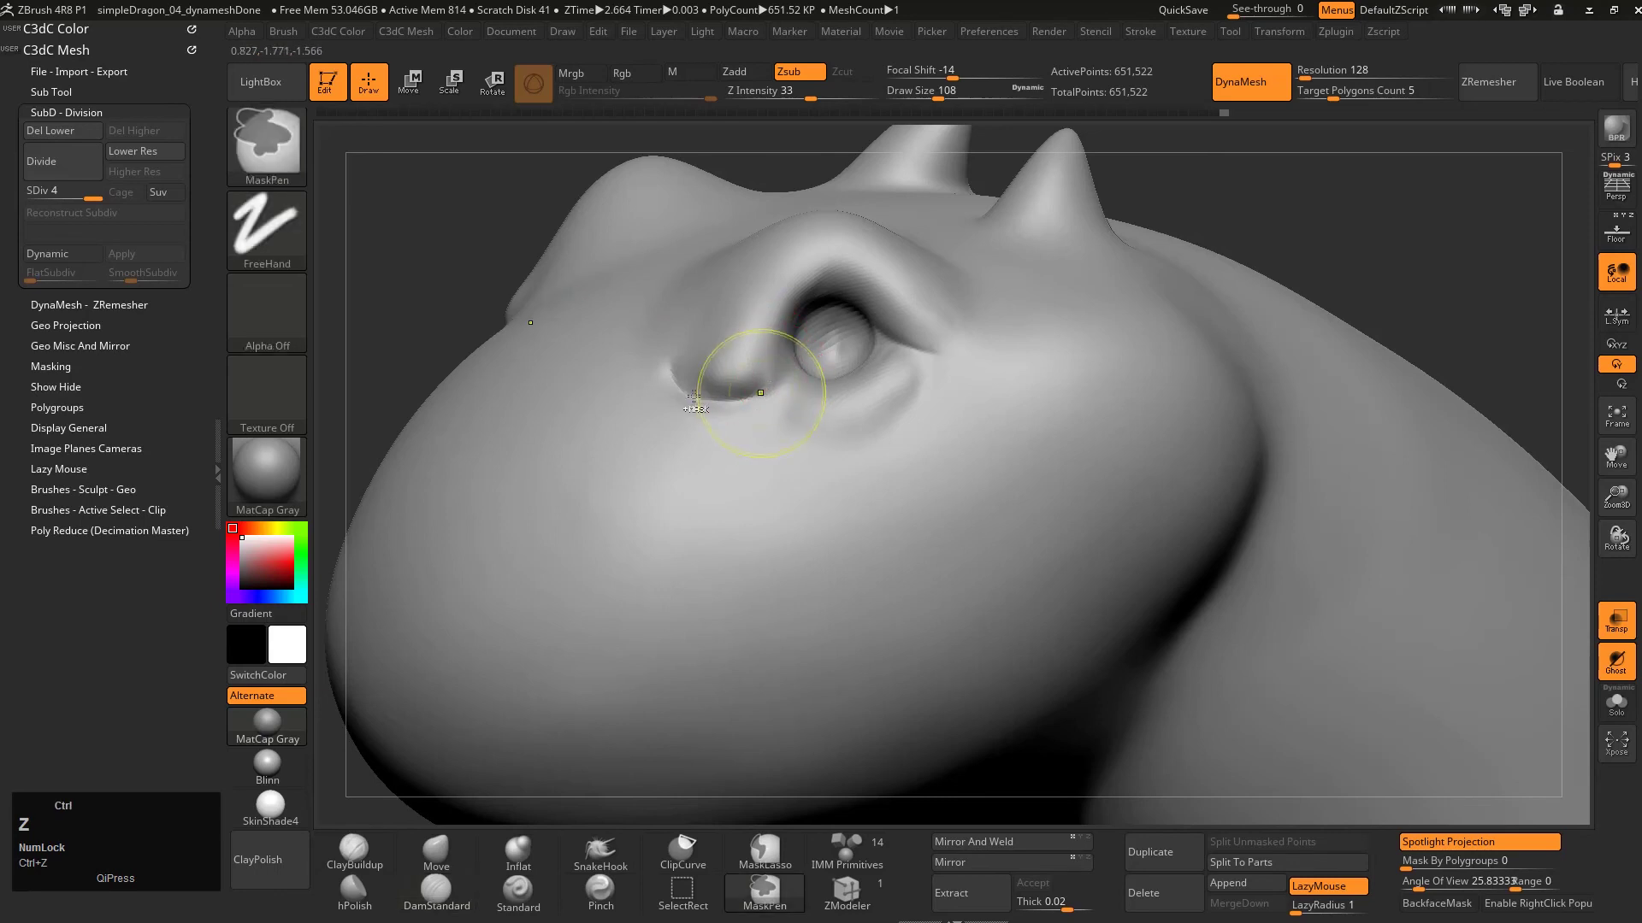
pyautogui.moveTo(745, 376)
pyautogui.keyDown('shift'); pyautogui.mouseDown()
pyautogui.moveTo(677, 381)
pyautogui.moveTo(744, 370)
pyautogui.moveTo(716, 365)
pyautogui.mouseUp(); pyautogui.keyUp('shift')
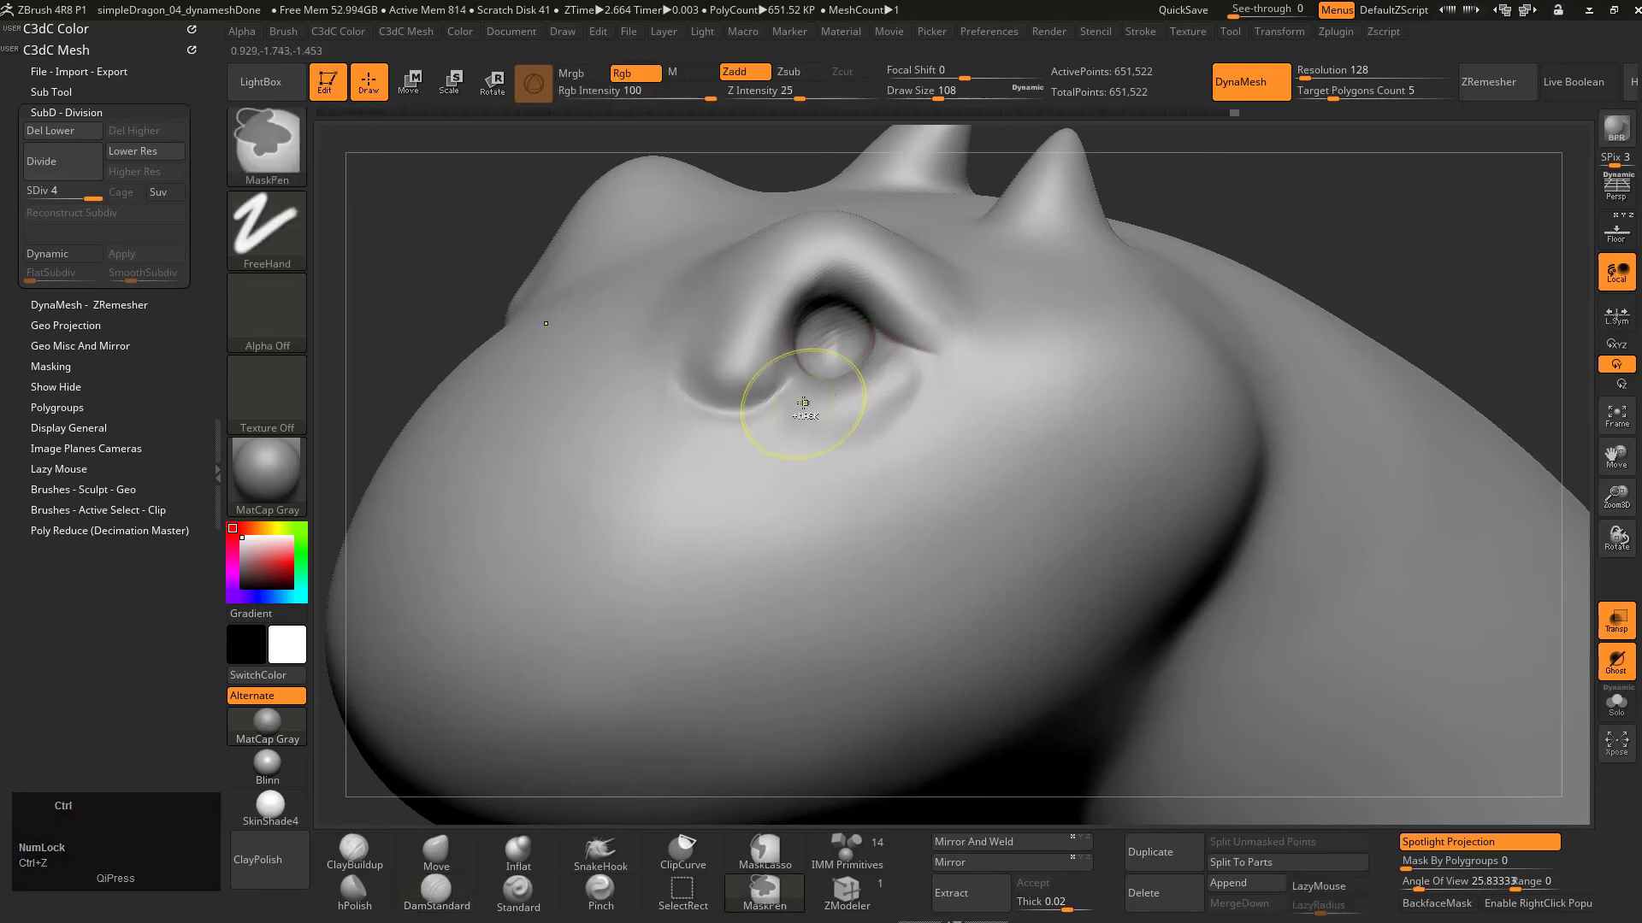
pyautogui.hotkey('ctrl', 'z')
# Define the lower eyelid's edge around the eyeball with the DamStandard brush, undoing unwanted strokes
pyautogui.moveTo(898, 369)
pyautogui.mouseDown(button='right')
pyautogui.moveTo(825, 363)
pyautogui.moveTo(812, 329)
pyautogui.moveTo(905, 396)
pyautogui.mouseUp(button='right')
pyautogui.hotkey('ctrl', 'z')
pyautogui.hotkey('ctrl', 'z')
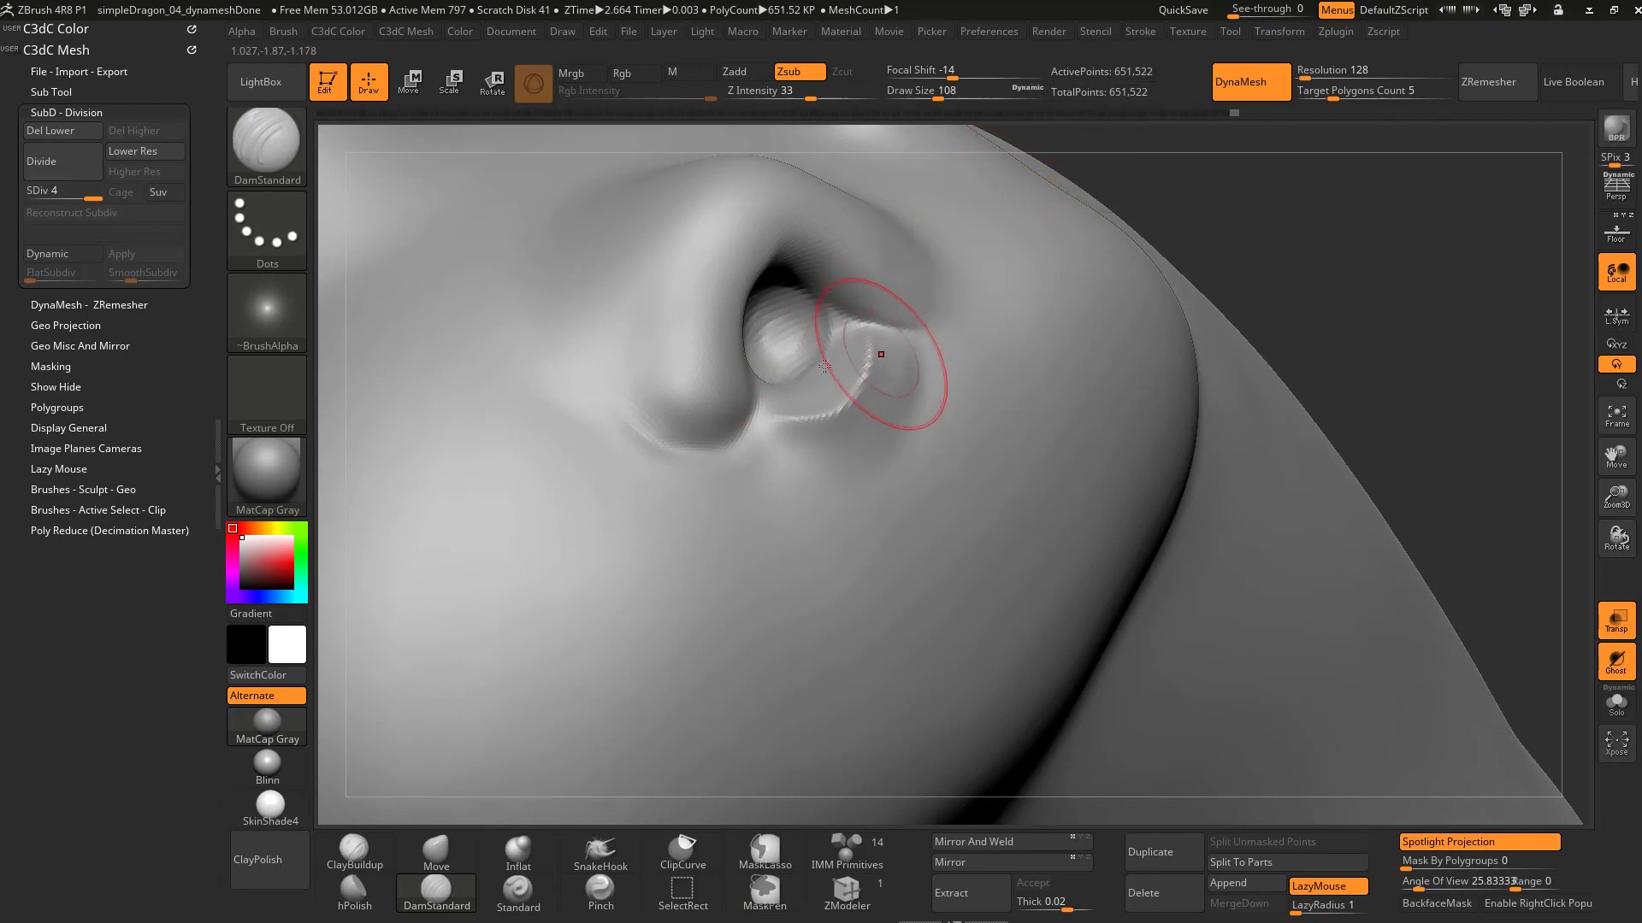
pyautogui.moveTo(879, 356); pyautogui.dragTo(769, 321, button='right')
pyautogui.hotkey('ctrl', 'z')
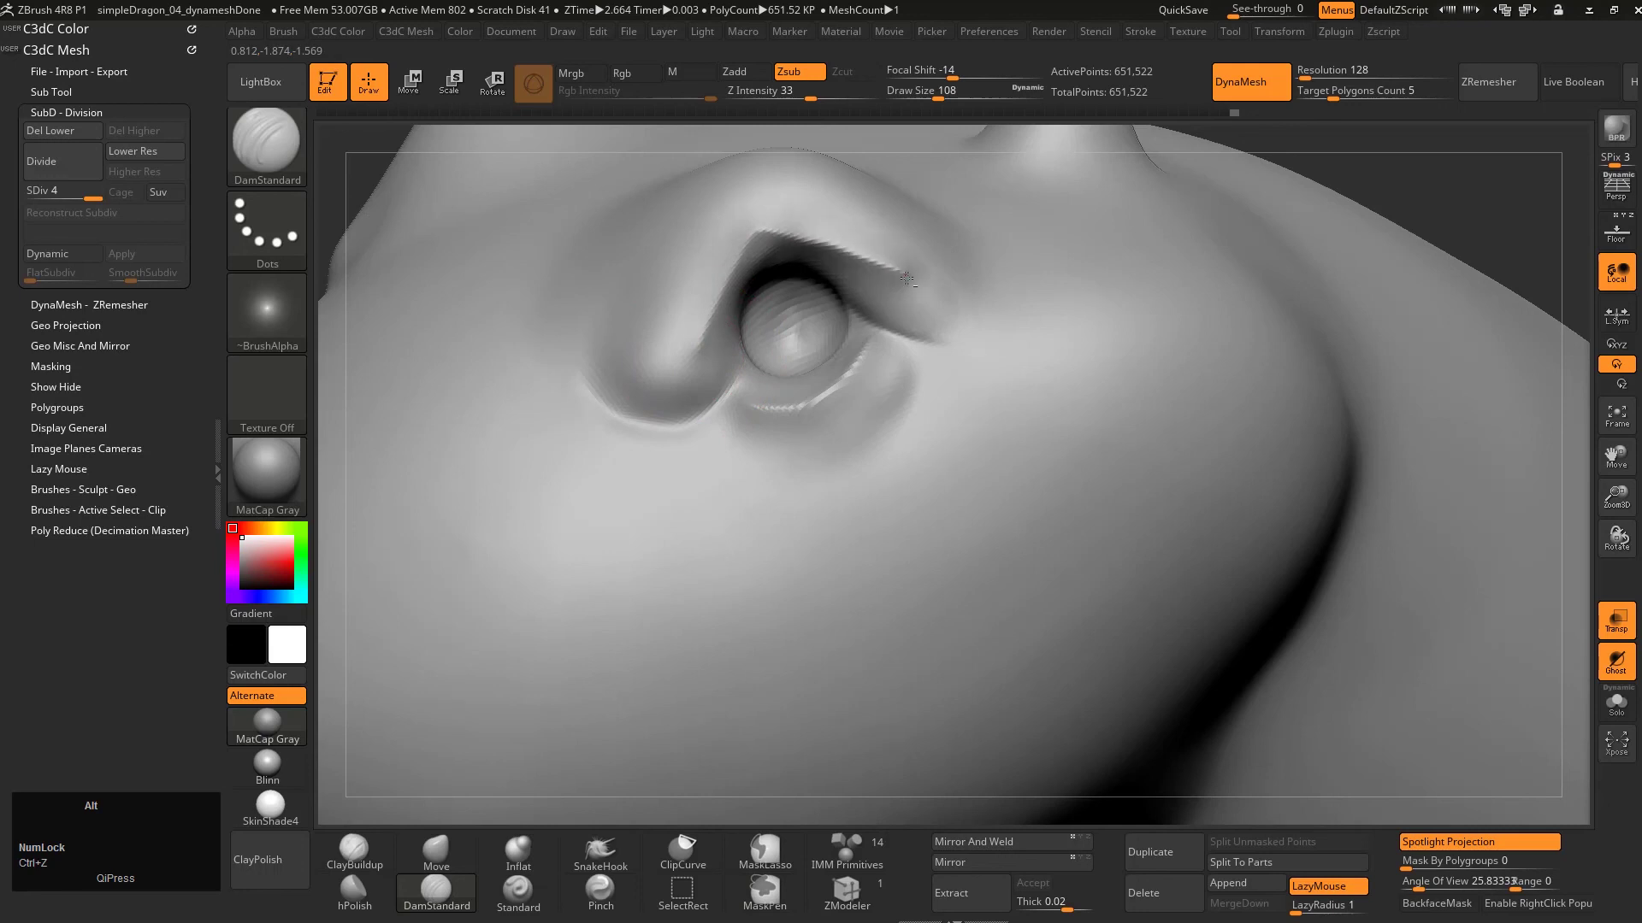
# Define the brow ridge's edge above the eye and smooth the creases around the eyelids
pyautogui.moveTo(906, 278)
pyautogui.keyDown('shift'); pyautogui.mouseDown()
pyautogui.moveTo(908, 264)
pyautogui.moveTo(803, 231)
pyautogui.mouseUp(); pyautogui.keyUp('shift')
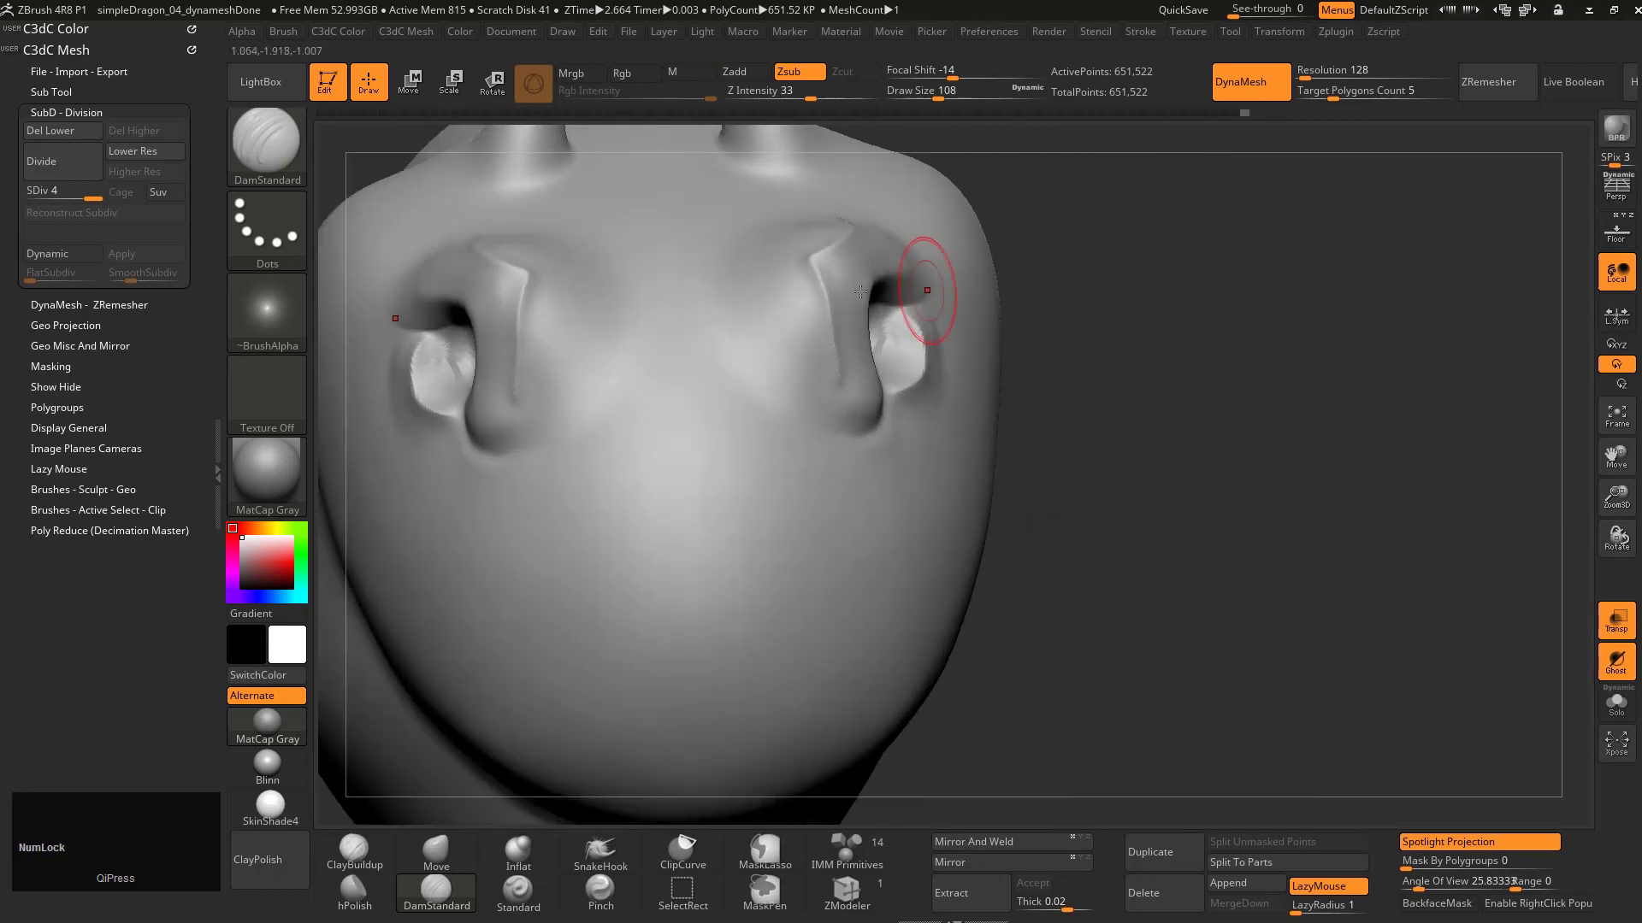
pyautogui.press('shift')
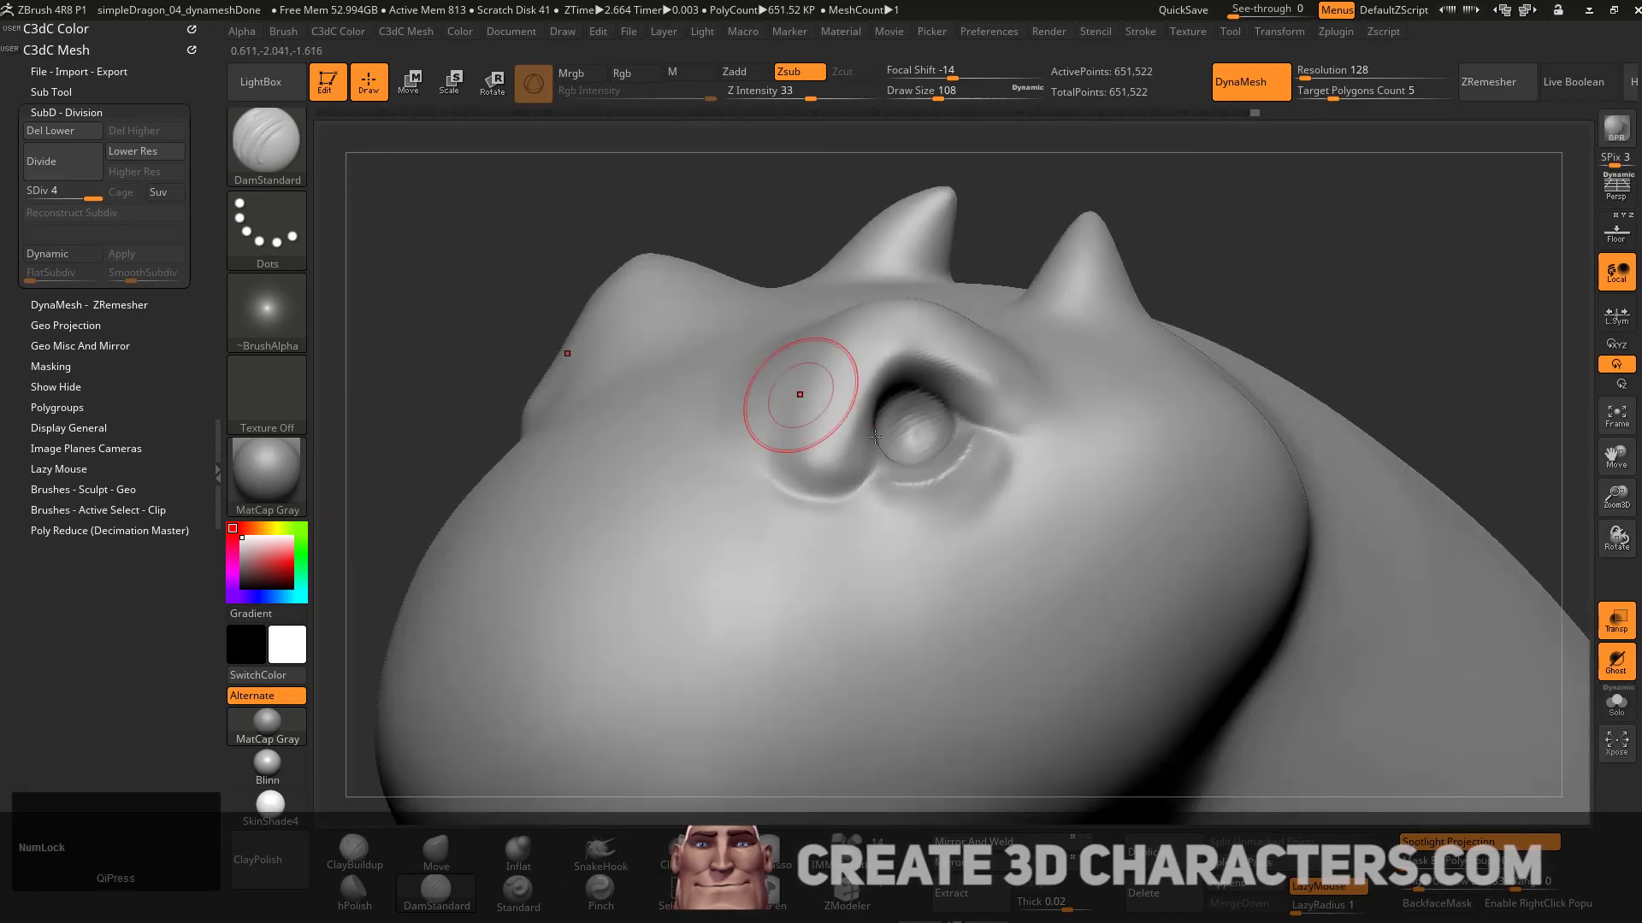
pyautogui.press('shift')
pyautogui.keyDown('shift'); pyautogui.moveTo(942, 484); pyautogui.dragTo(824, 487); pyautogui.keyUp('shift')
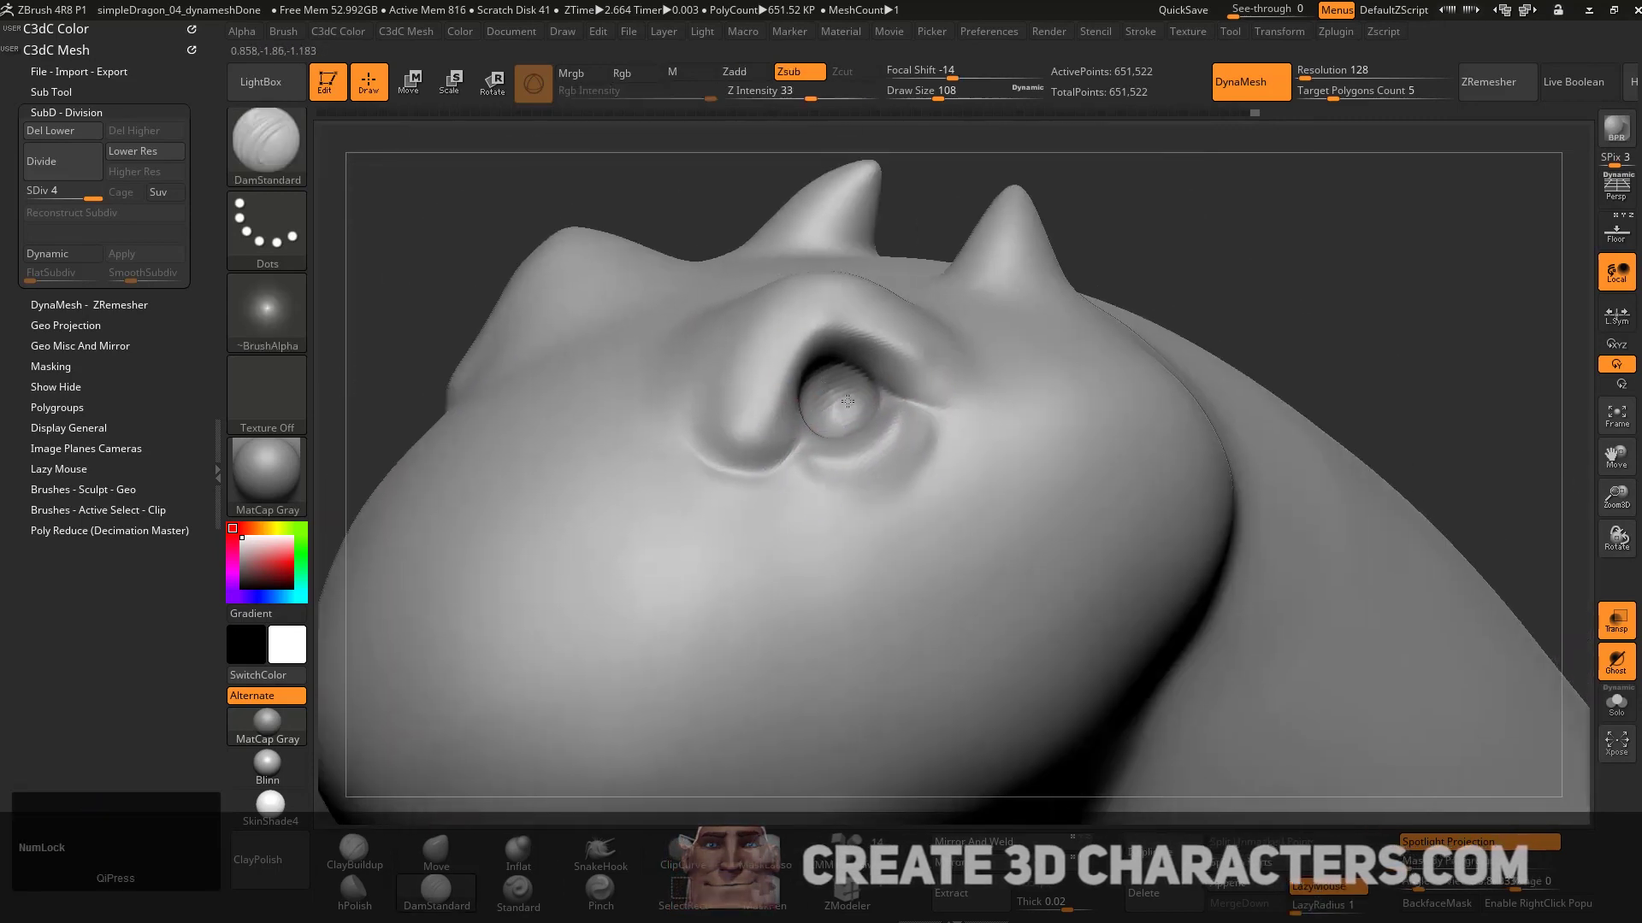